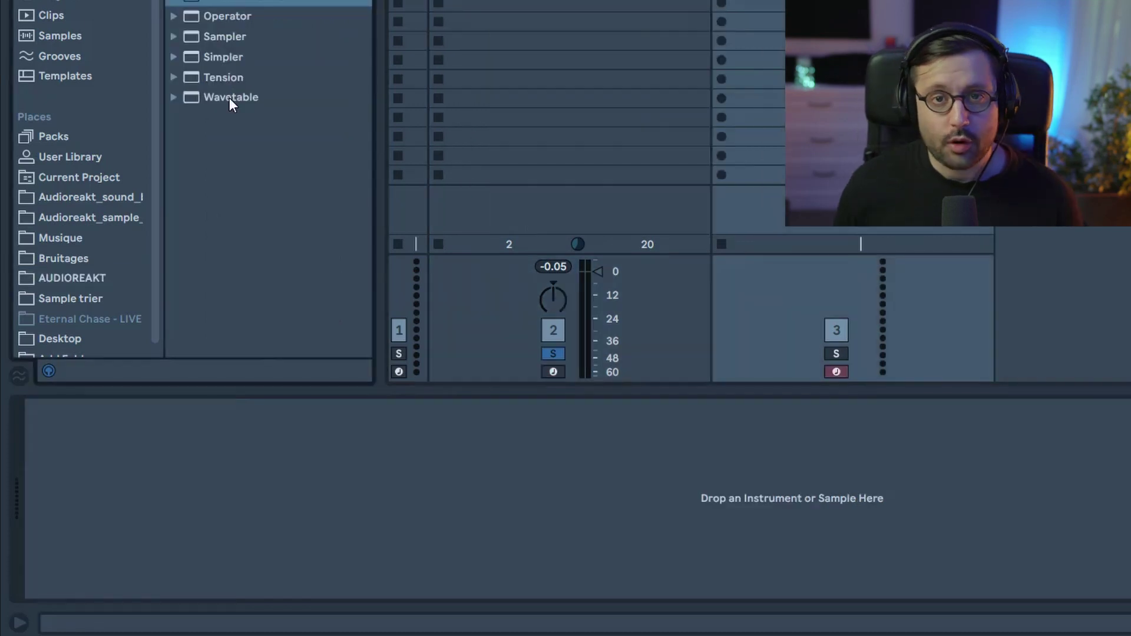
Load Wavetable on track 3 and give Osc 1 the Vintage Sub3 Shapes wavetable.
double_click(229, 98)
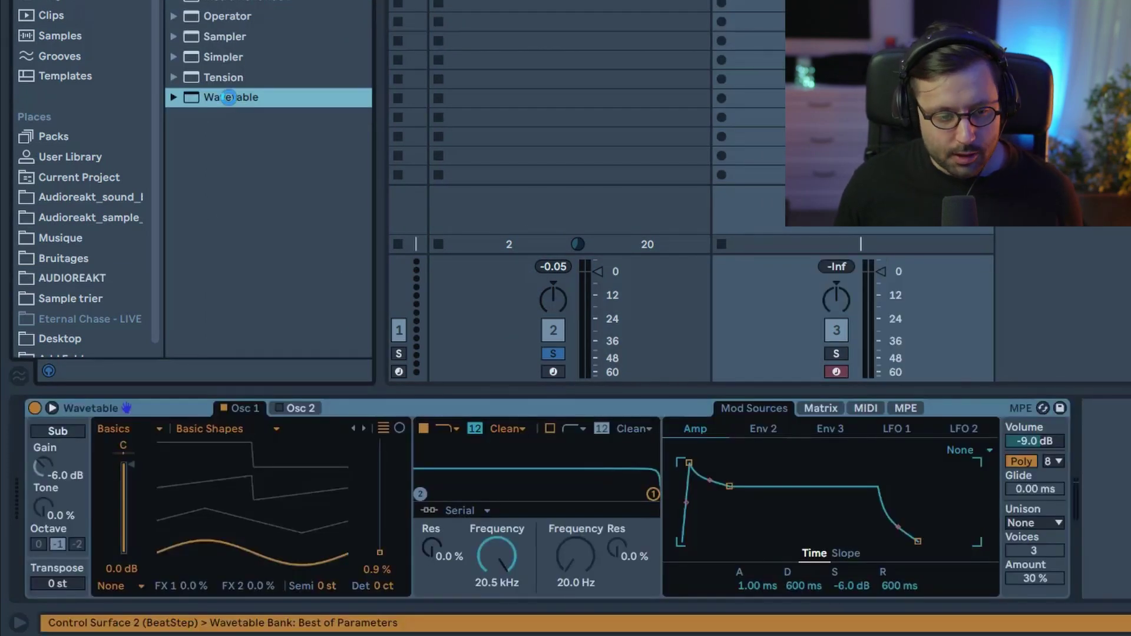
left_click(125, 429)
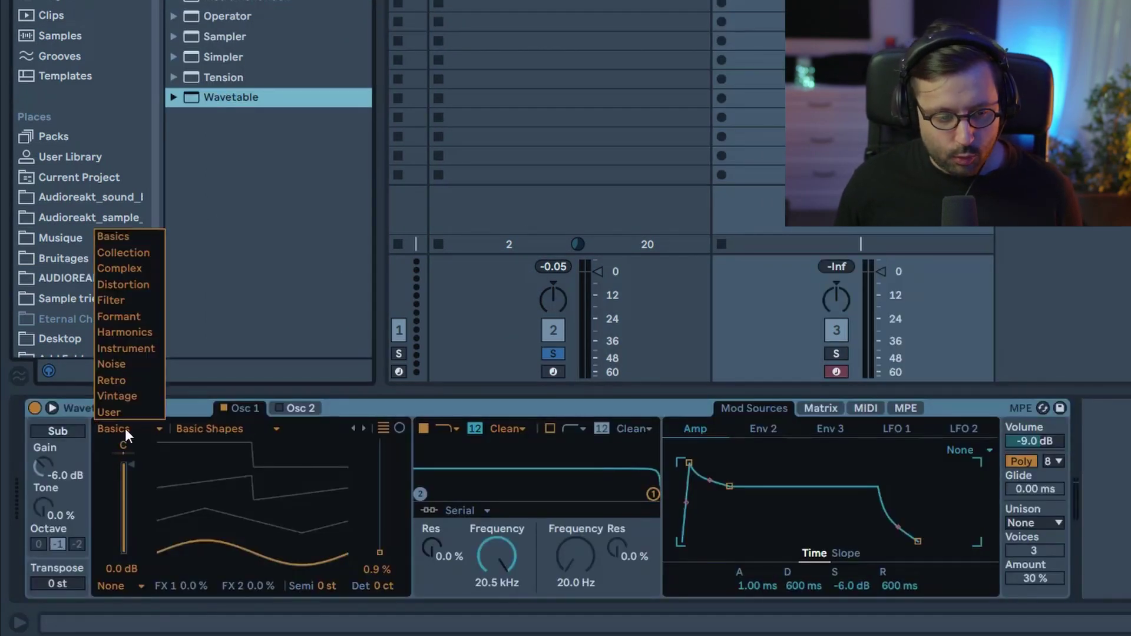
left_click(139, 394)
left_click(202, 427)
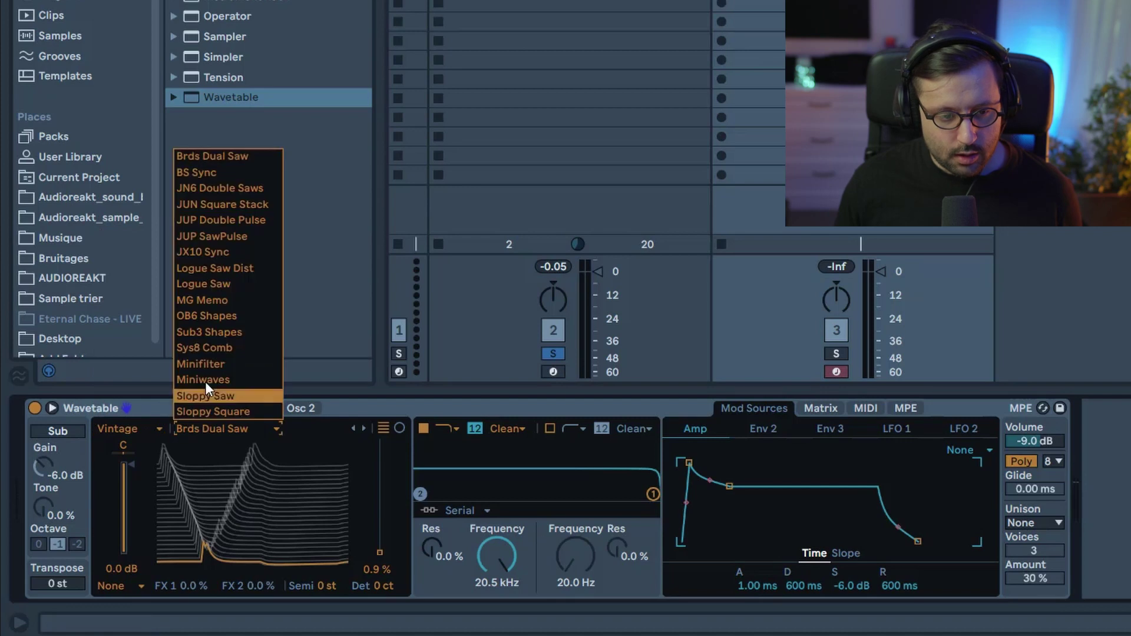
left_click(218, 333)
Set Osc 1 position to 100%, solo track 3, and detune Osc 1 by 7 ct.
left_click_drag(380, 554, 379, 440)
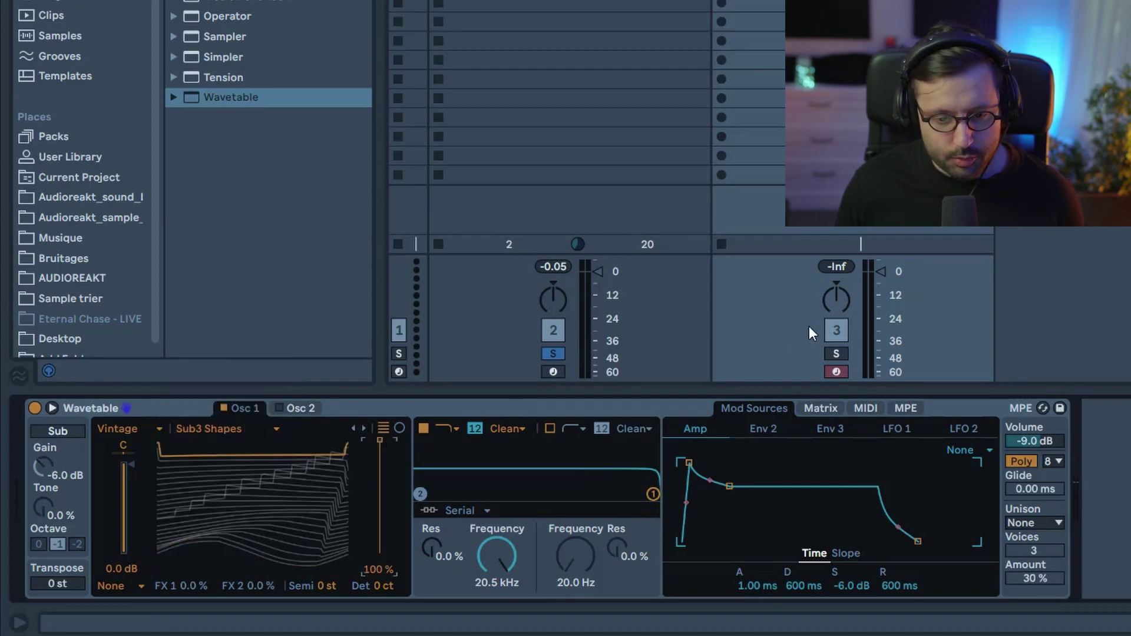
left_click(838, 354)
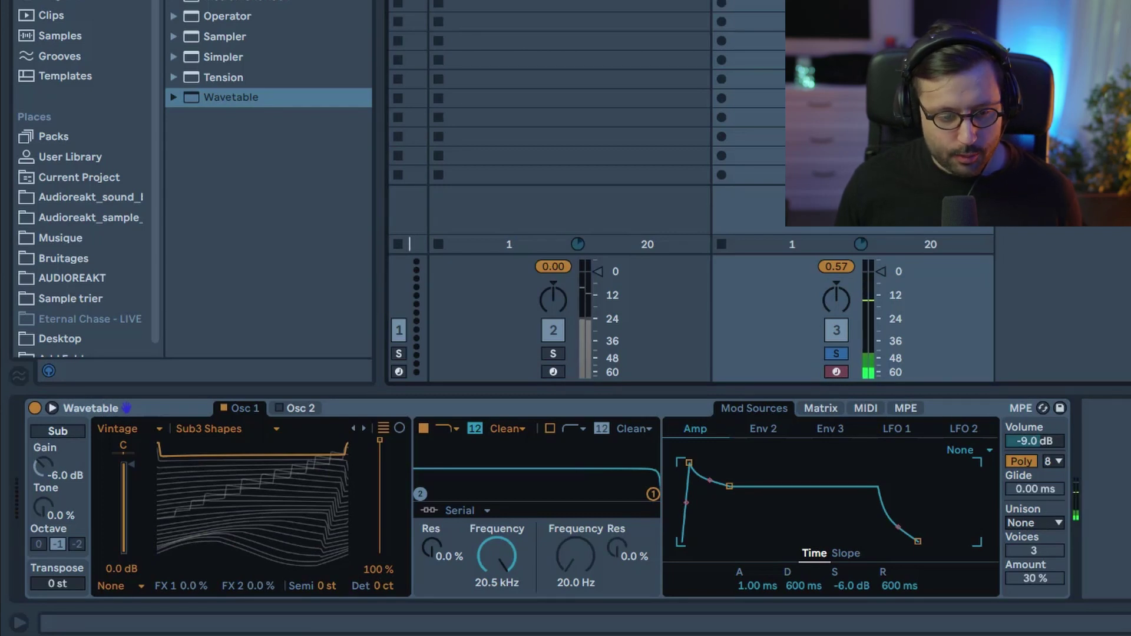
left_click_drag(379, 592, 379, 582)
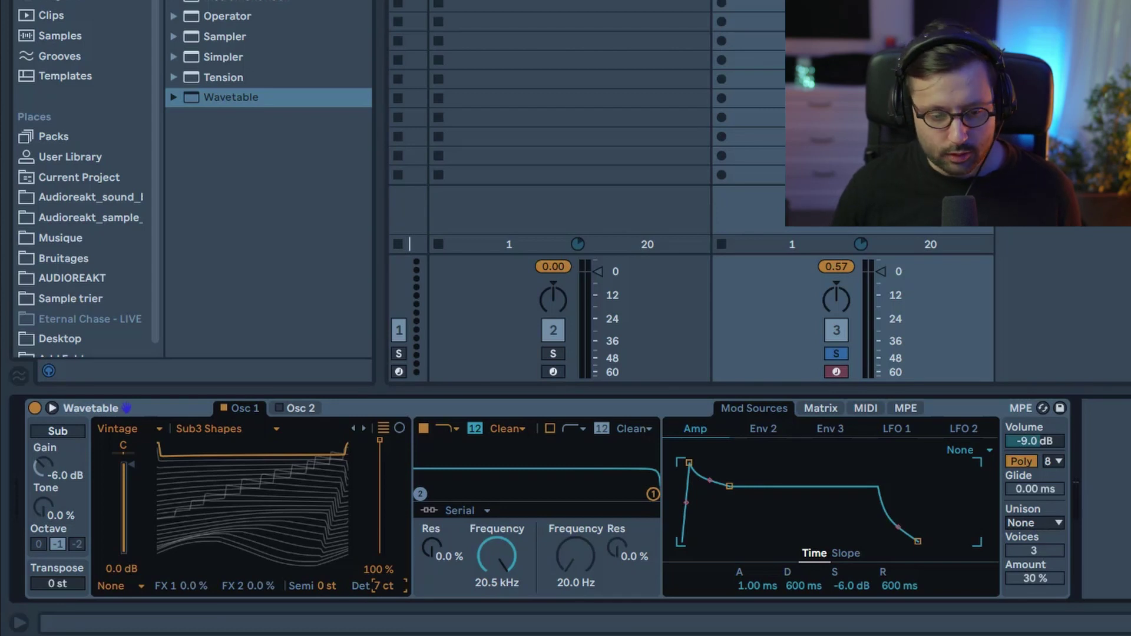
Set Osc 2 to the Vintage Sub3 Shapes wavetable at 43% position.
left_click(299, 408)
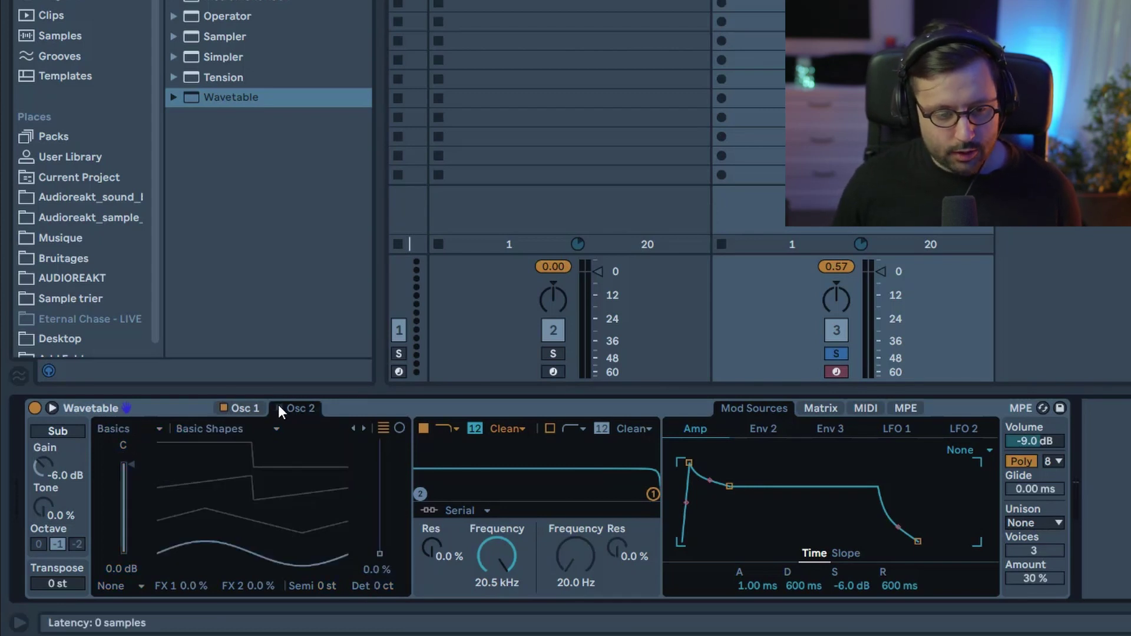
left_click(116, 430)
left_click(142, 396)
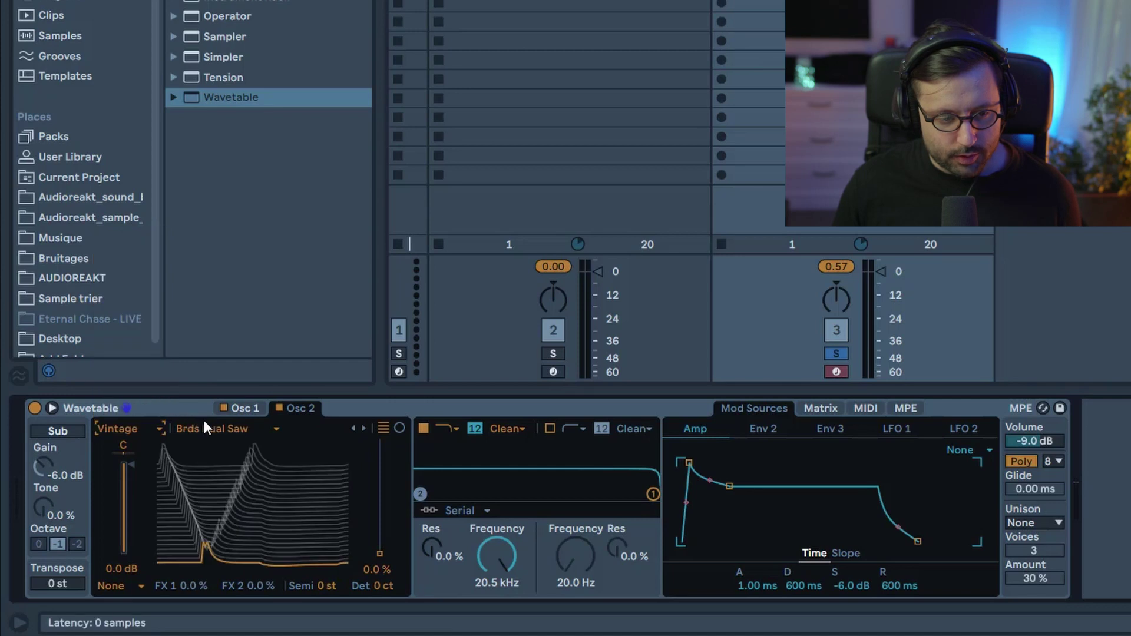
left_click(205, 422)
left_click(224, 447)
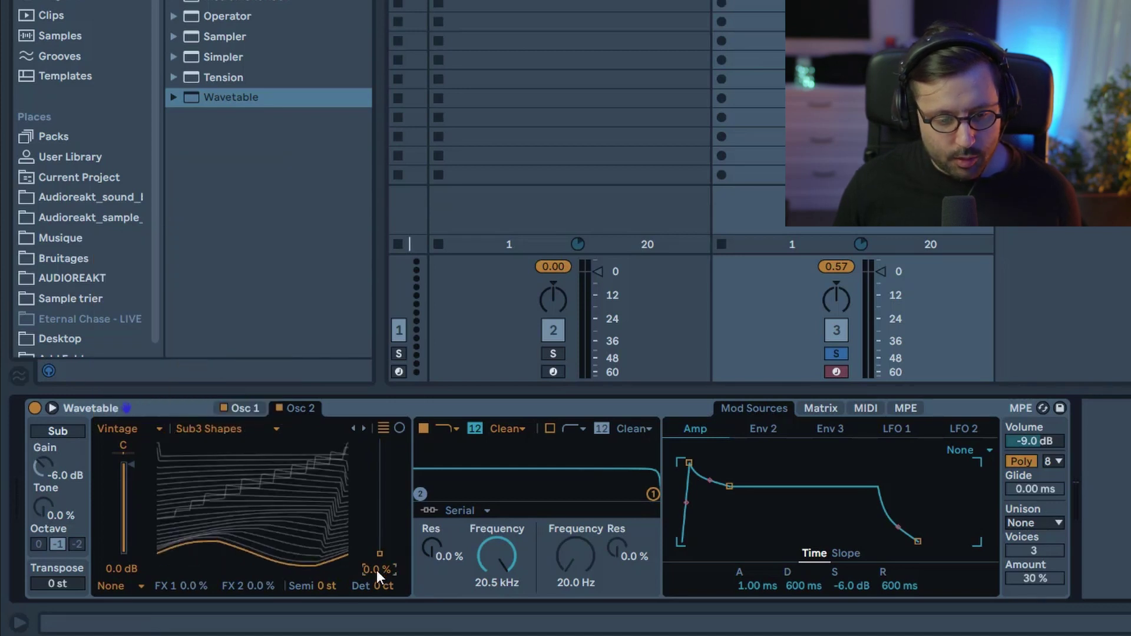
left_click_drag(377, 570, 376, 545)
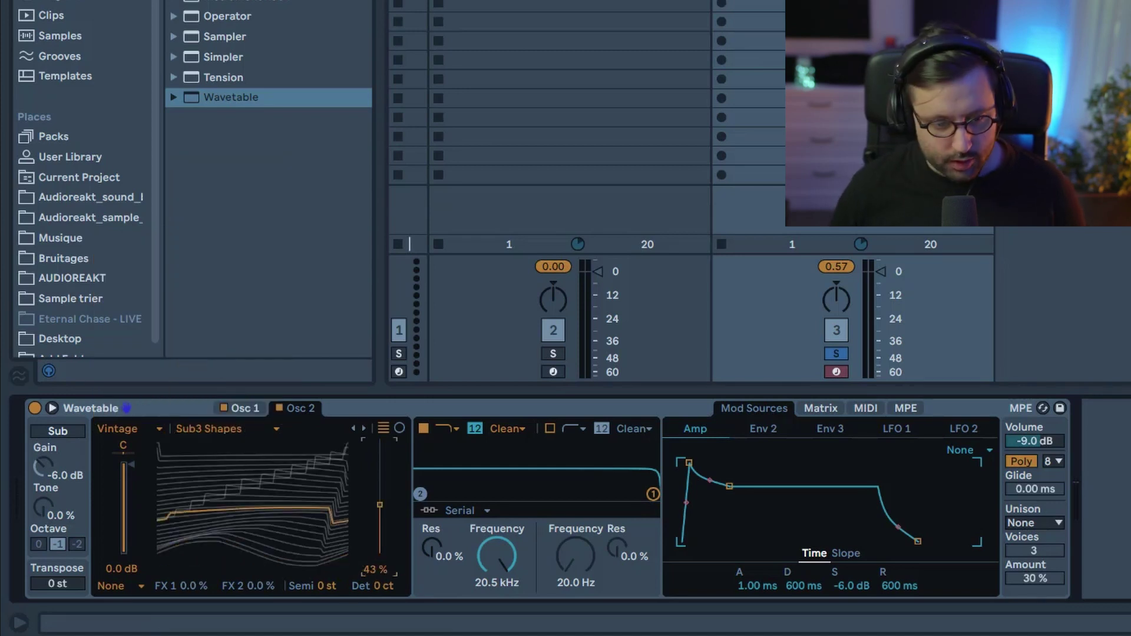
Briefly mute Osc 1 to audition, then detune Osc 2 by 7 ct and transpose it +12 semitones.
left_click(224, 408)
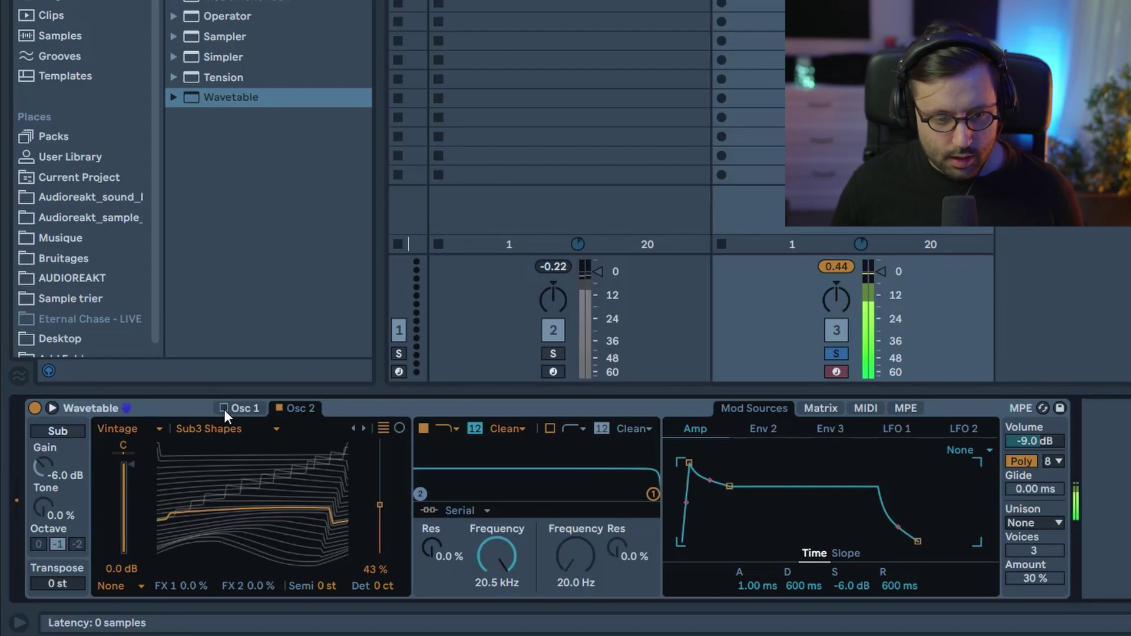
left_click(223, 408)
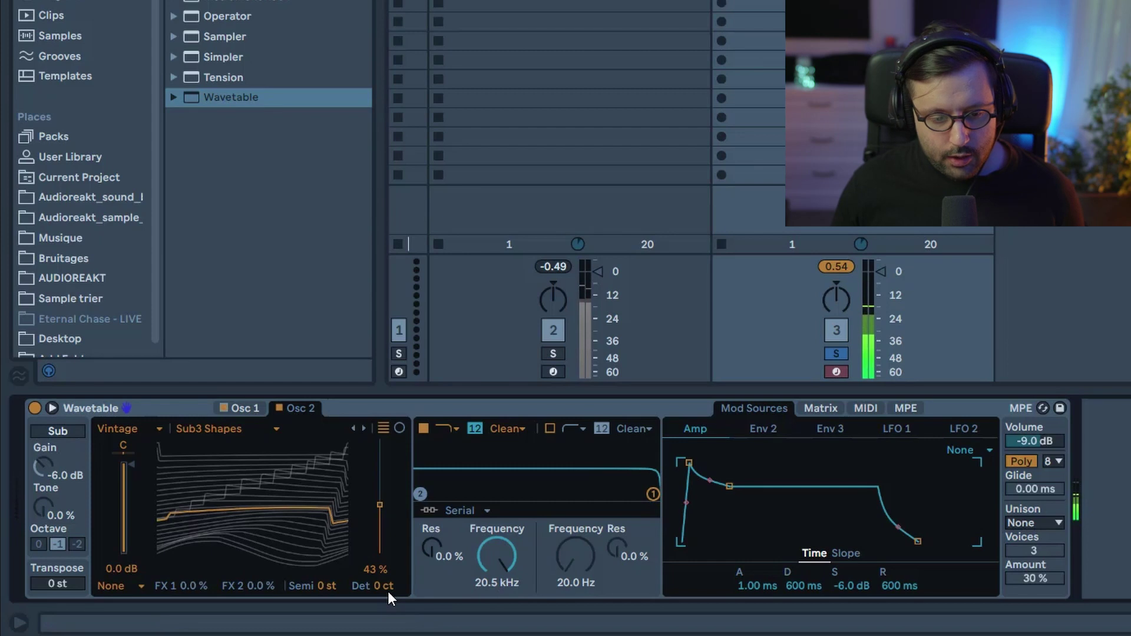
left_click_drag(388, 591, 387, 583)
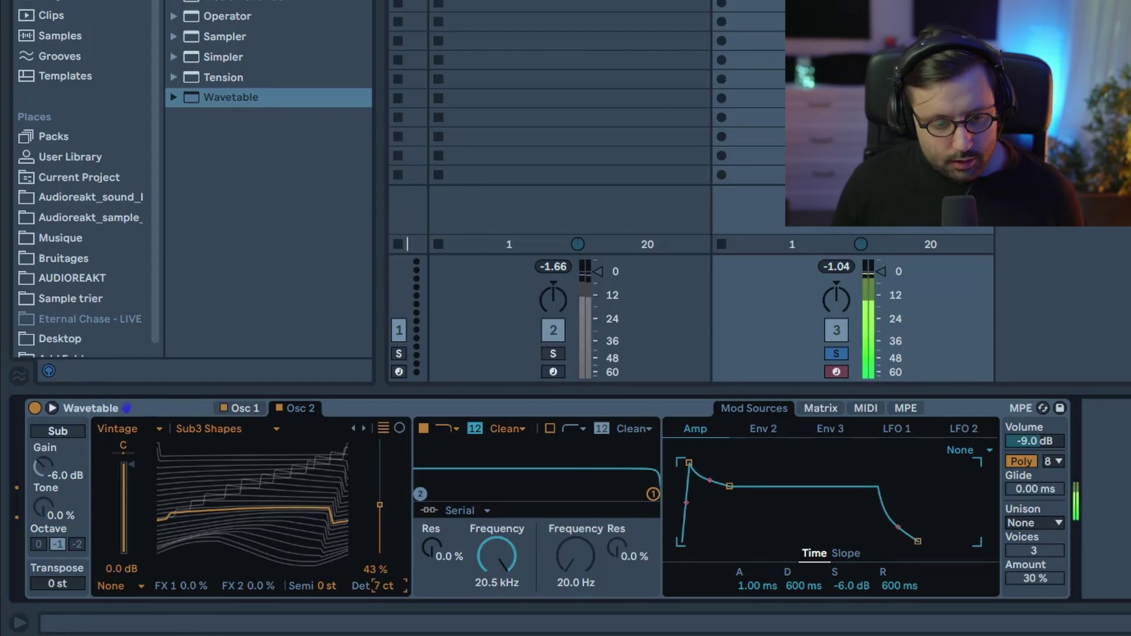
left_click(327, 586)
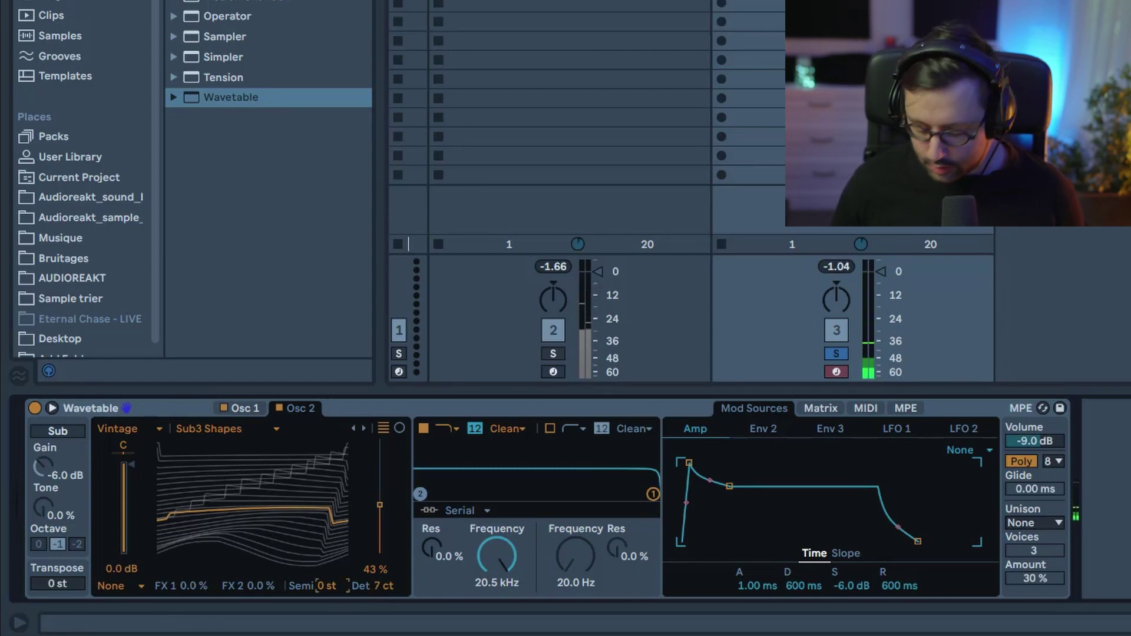
type("12")
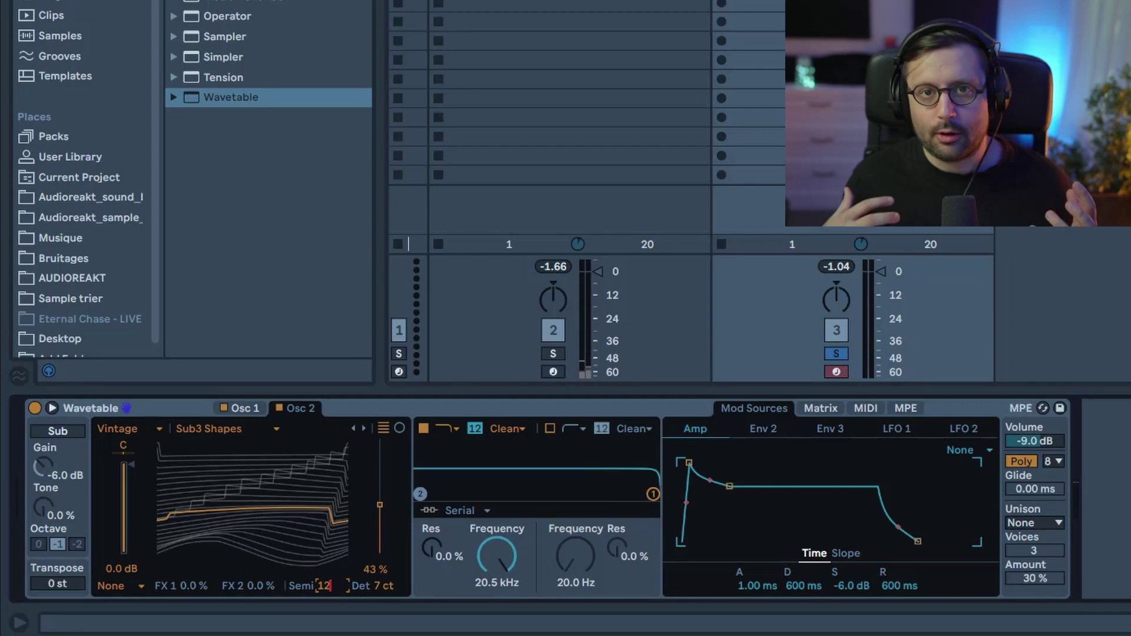
key("Return")
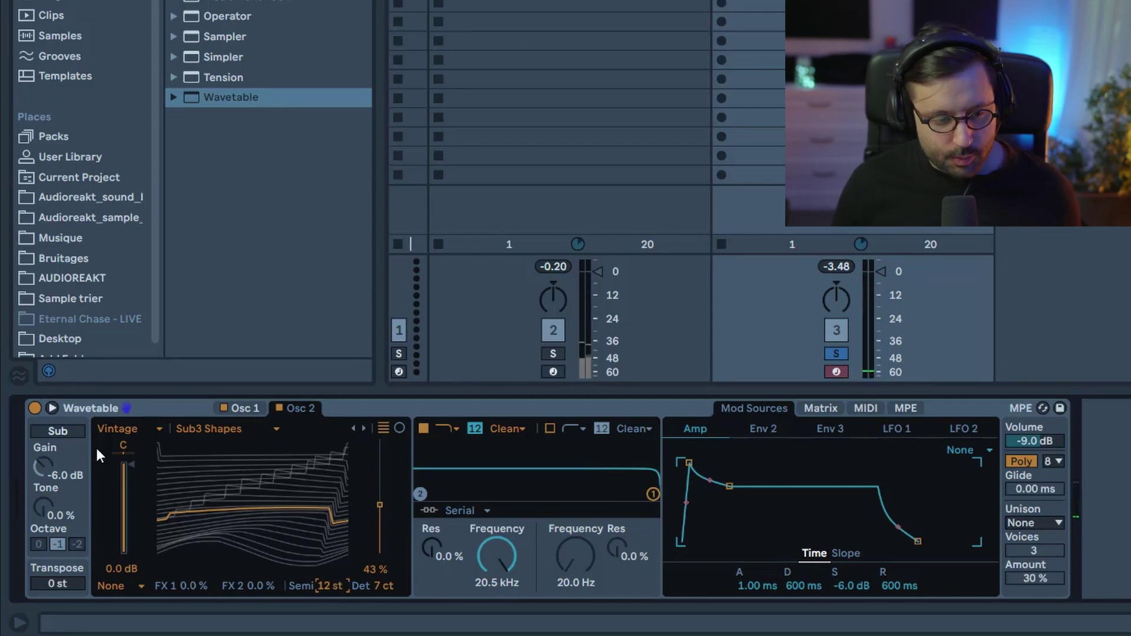
Enable the sub oscillator at octave 0 with 100% tone, and re-enable Osc 2.
left_click(66, 434)
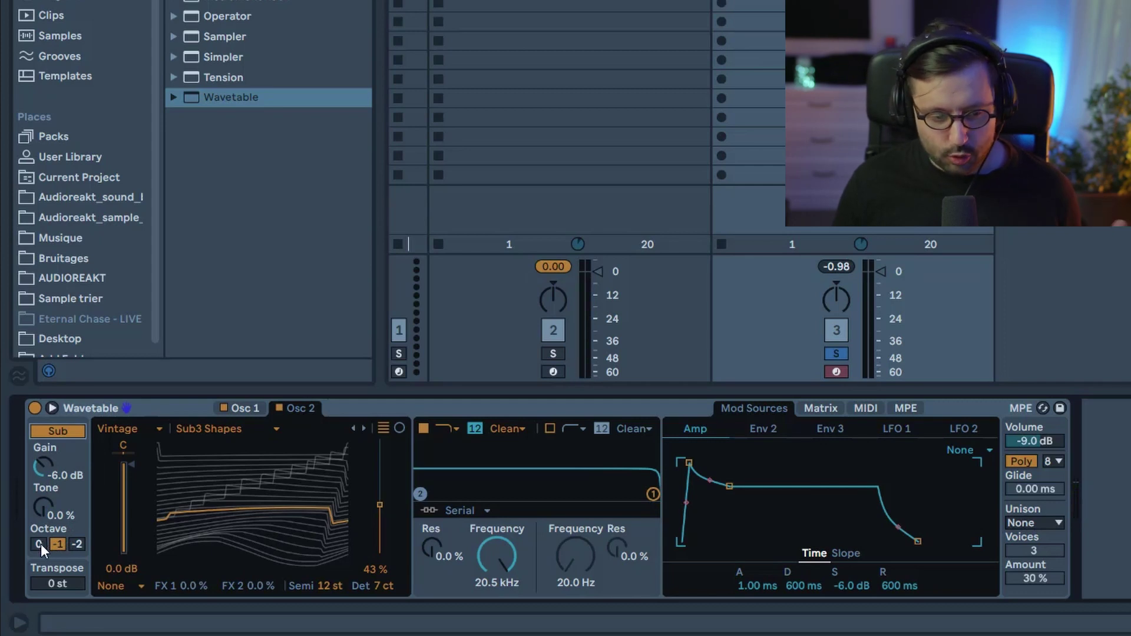
left_click(39, 544)
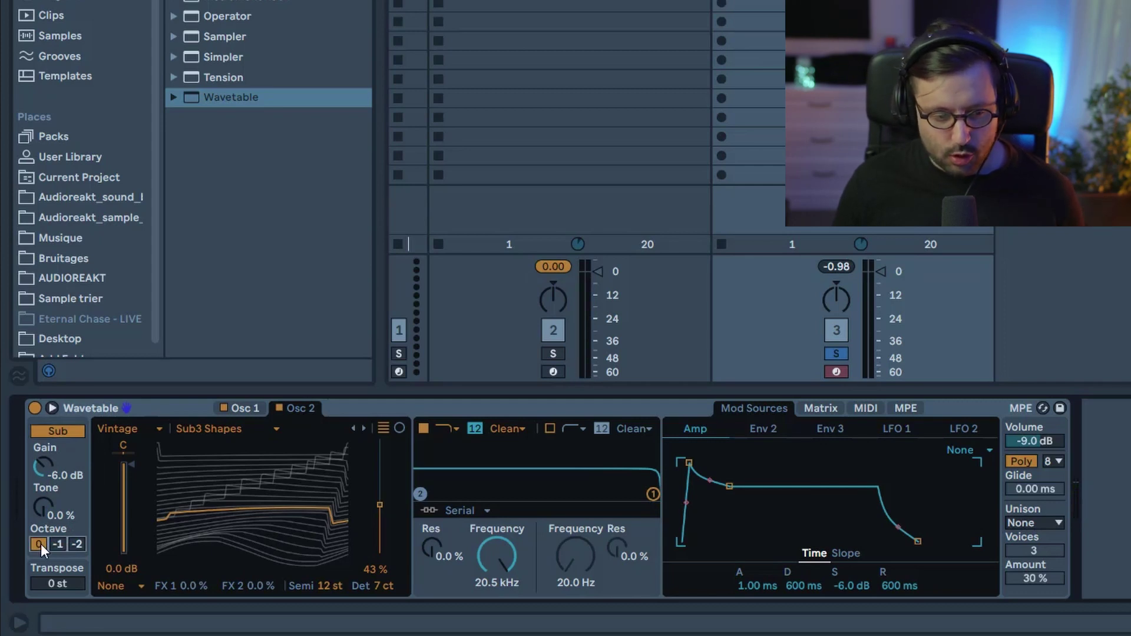
left_click(44, 507)
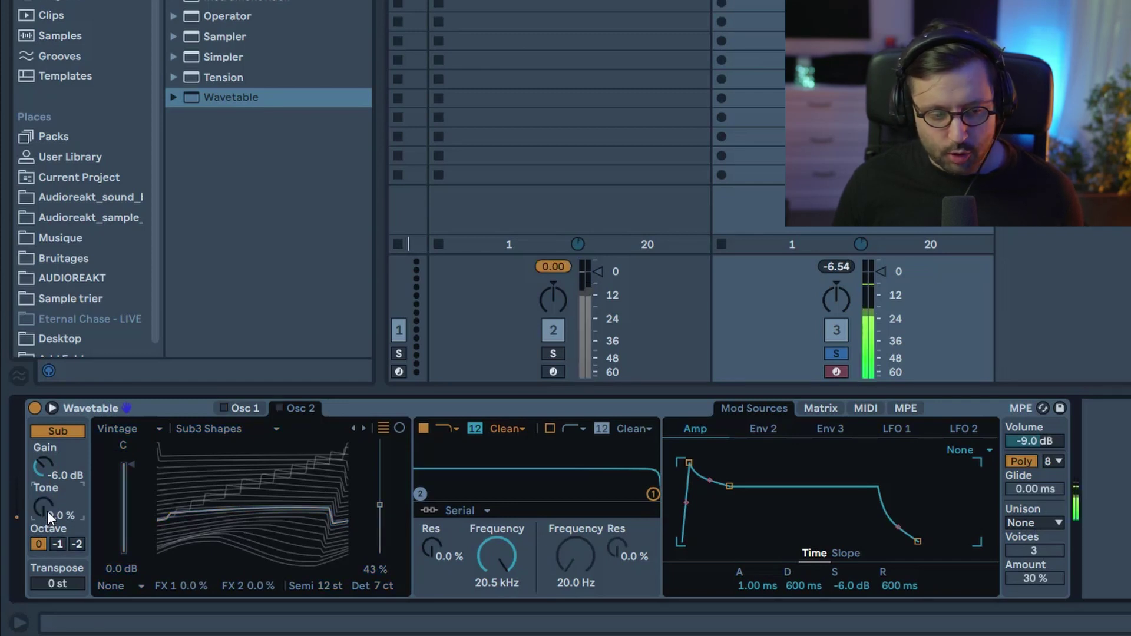
left_click_drag(47, 511, 47, 472)
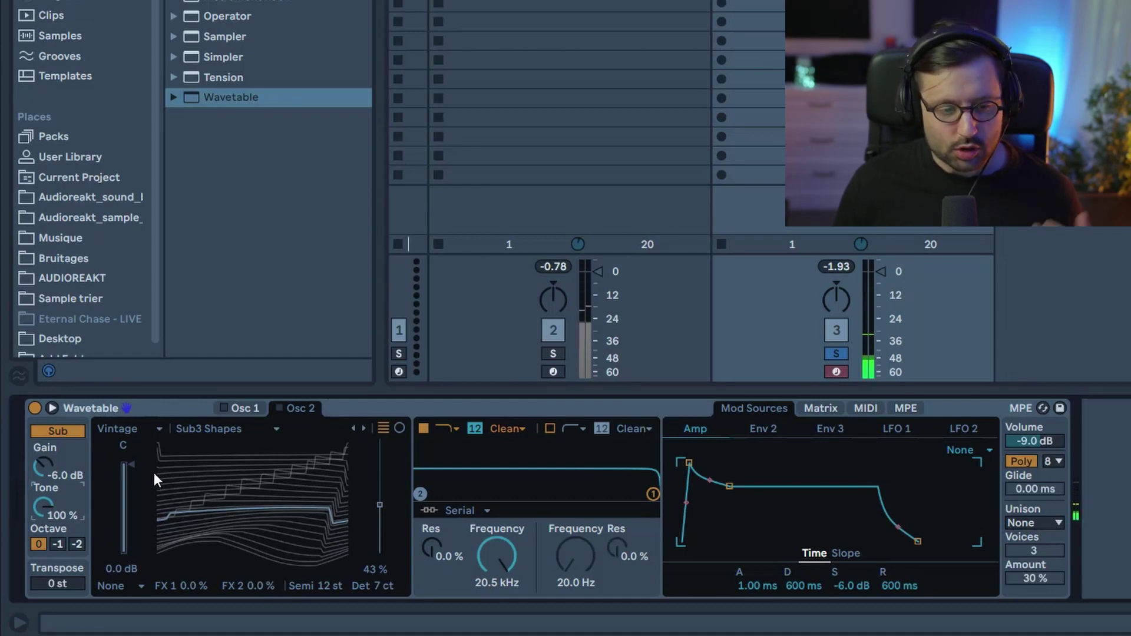
left_click(280, 409)
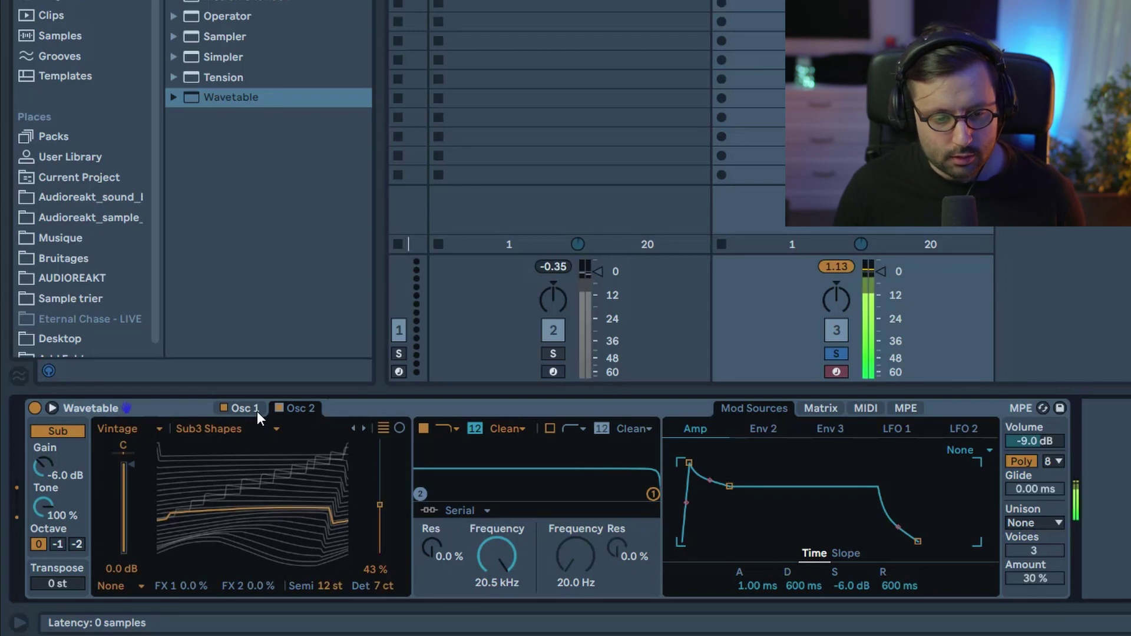
left_click(257, 412)
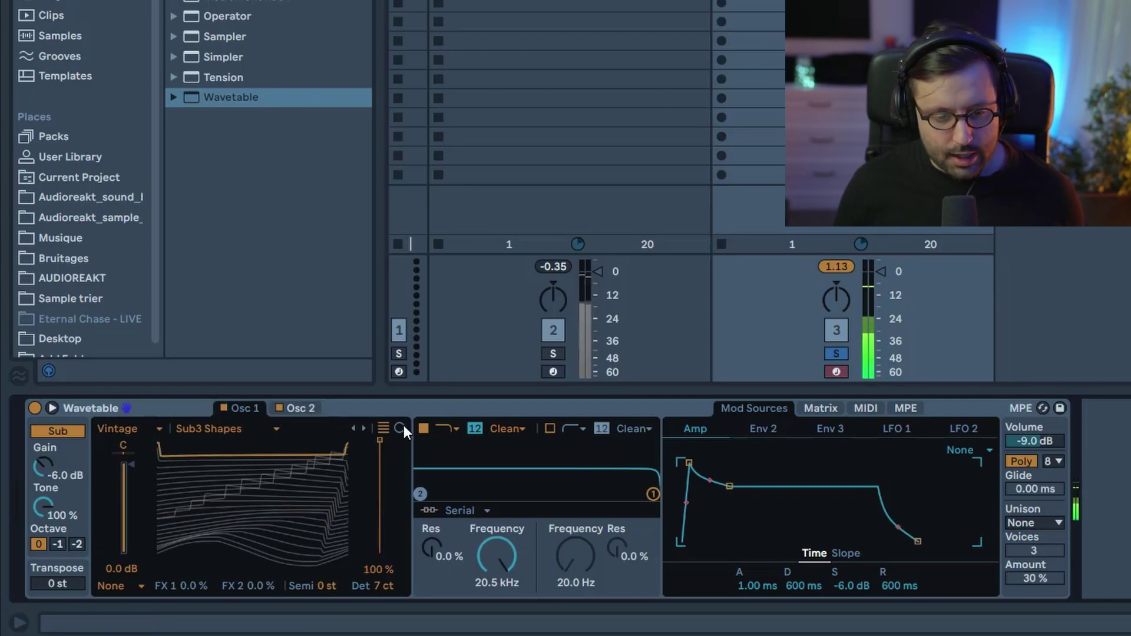
Switch Filter 1 to PRD, then set amp envelope: 3 ms attack, 0 dB sustain, 1.69 s release.
left_click(510, 430)
left_click(507, 508)
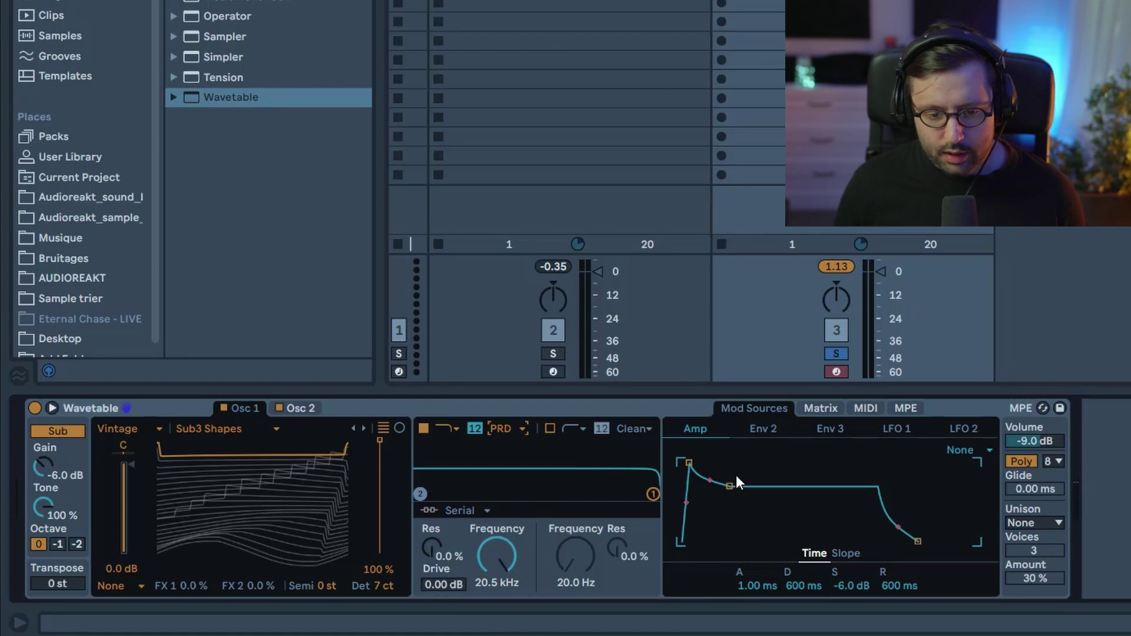
left_click(759, 600)
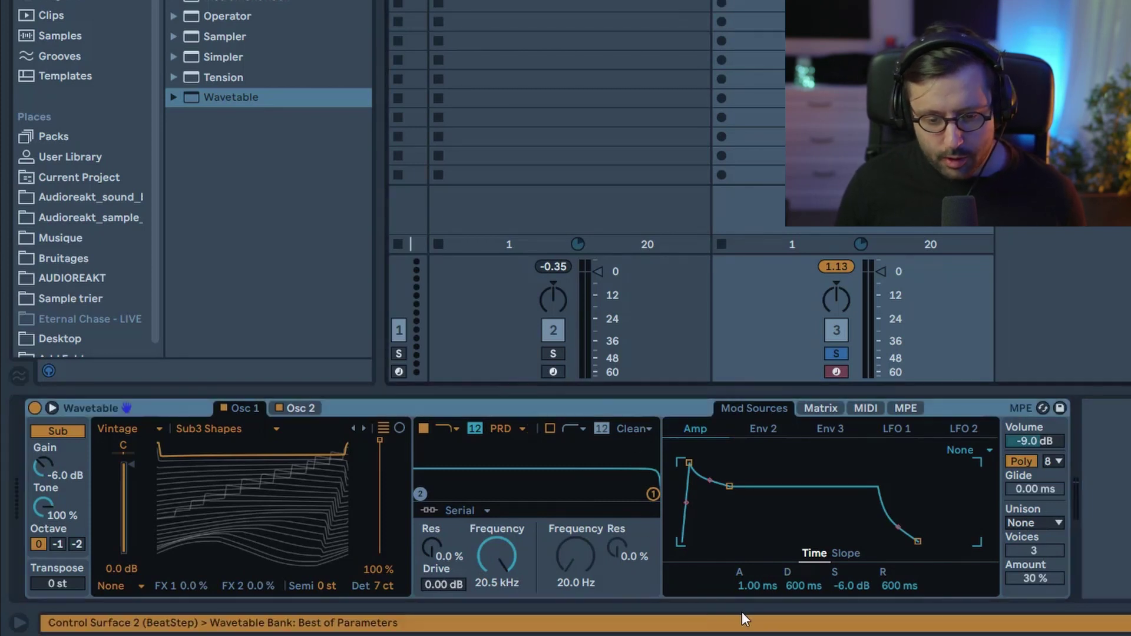
left_click_drag(755, 589, 755, 583)
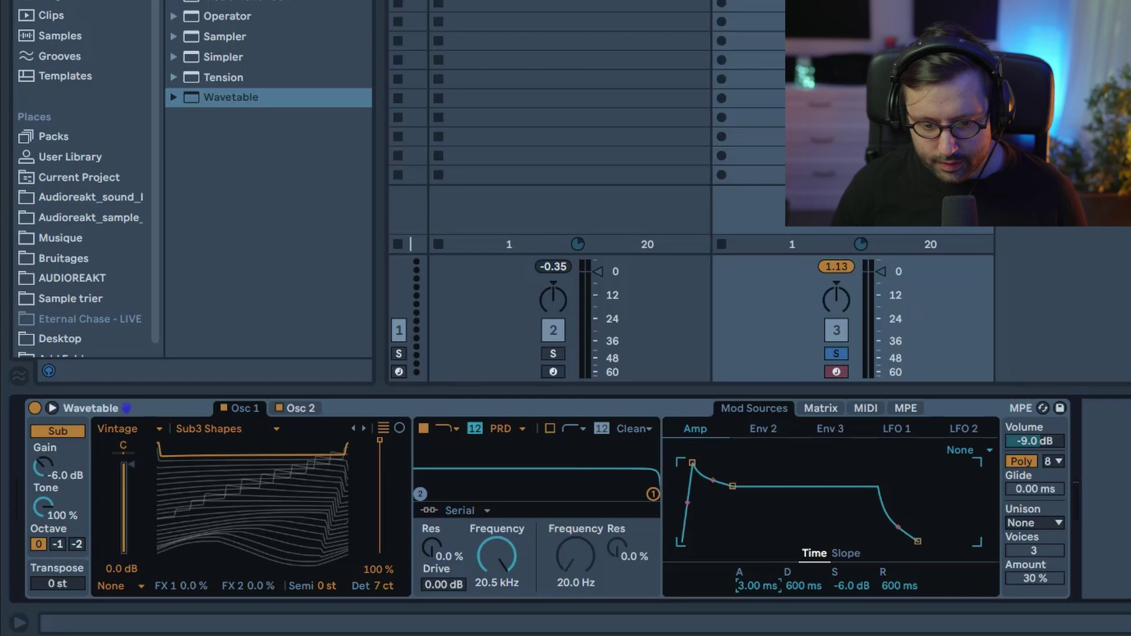
double_click(845, 589)
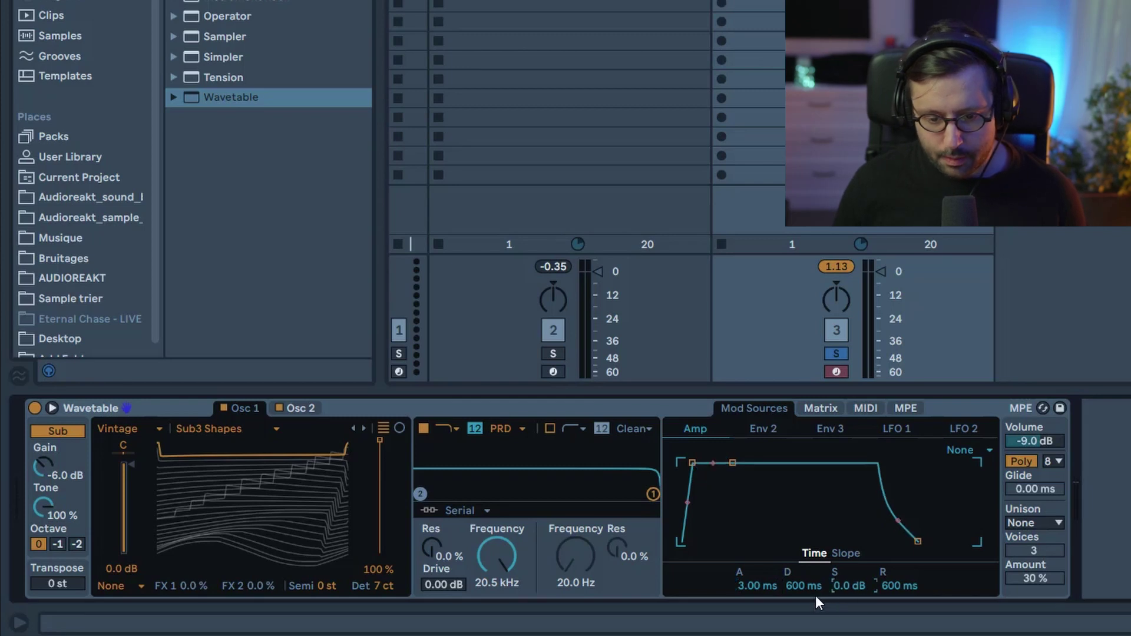
left_click_drag(900, 585, 900, 580)
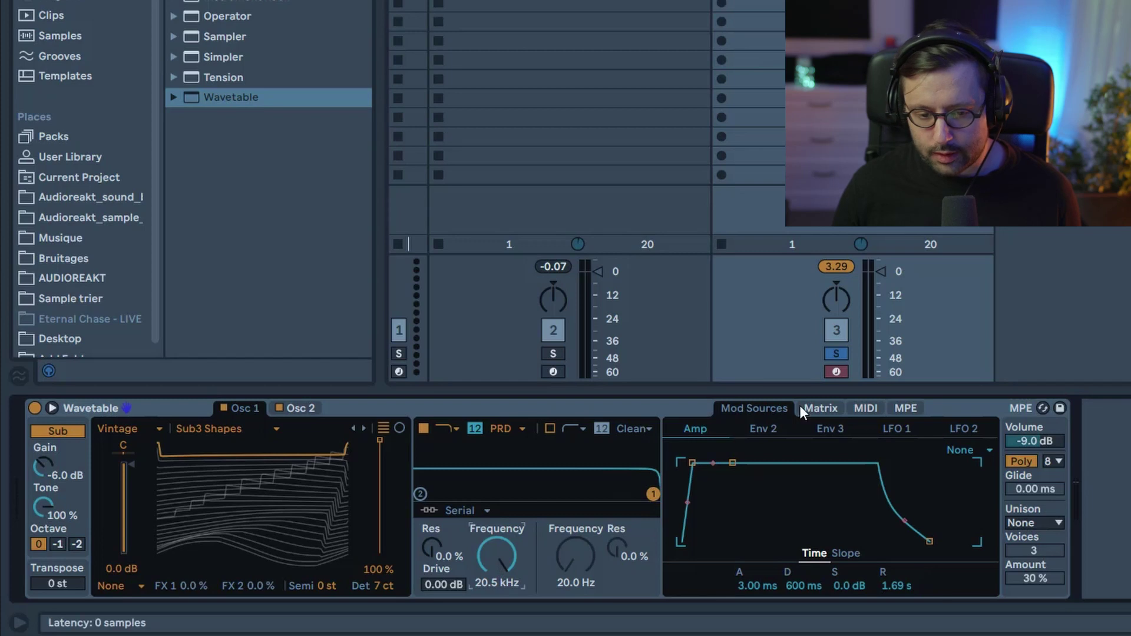
In the Matrix, set Env 2's modulation of Filter 1 Freq to 20.
left_click(820, 408)
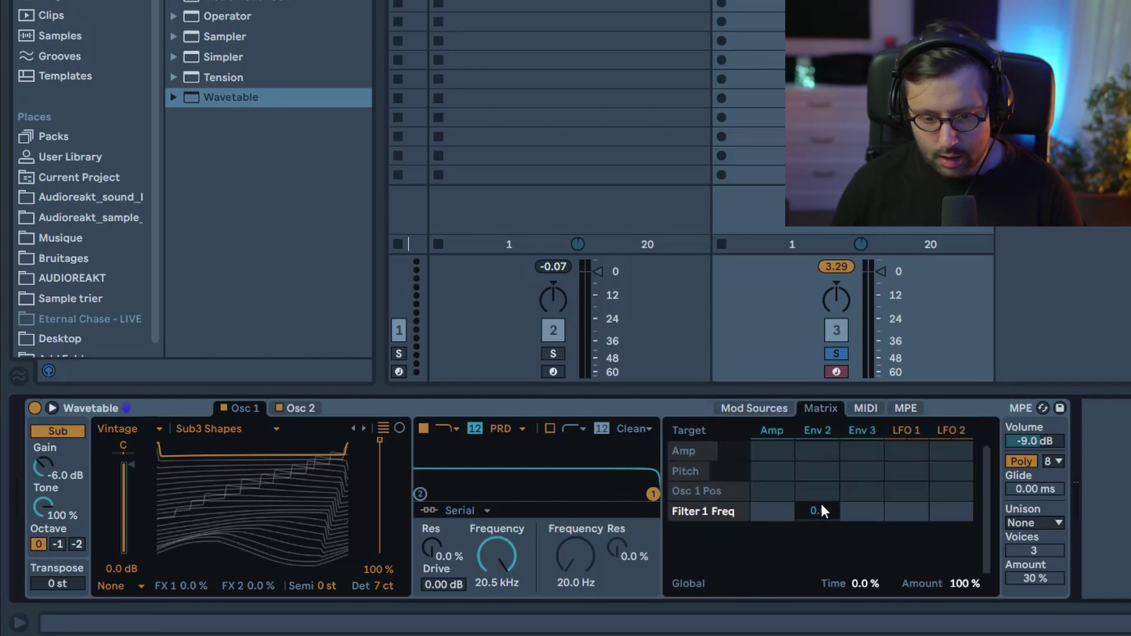
type("20")
key("Return")
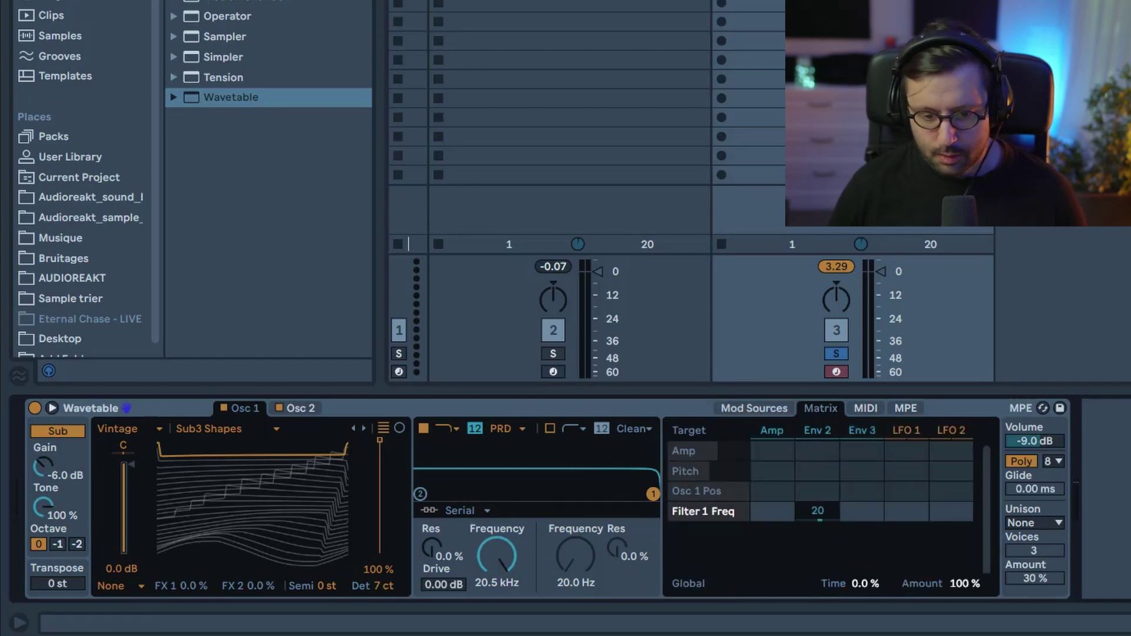
Give Env 2 a 400 ms attack, 100% sustain and 3.21 s release, keeping cutoff at 20.5 kHz.
left_click(826, 435)
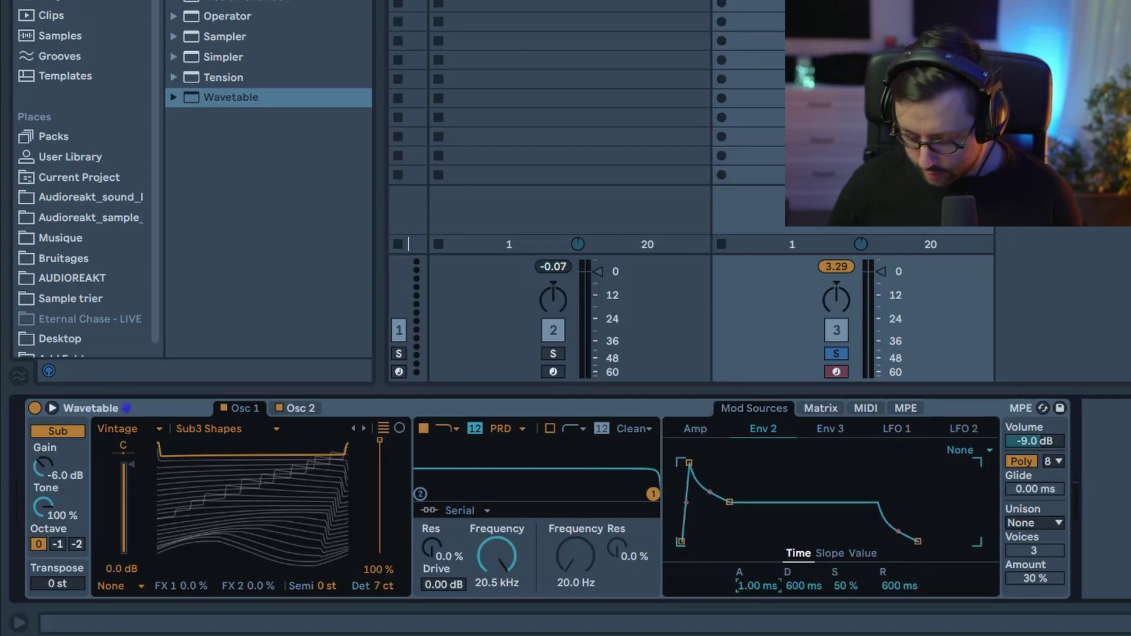
type("400")
key("Return")
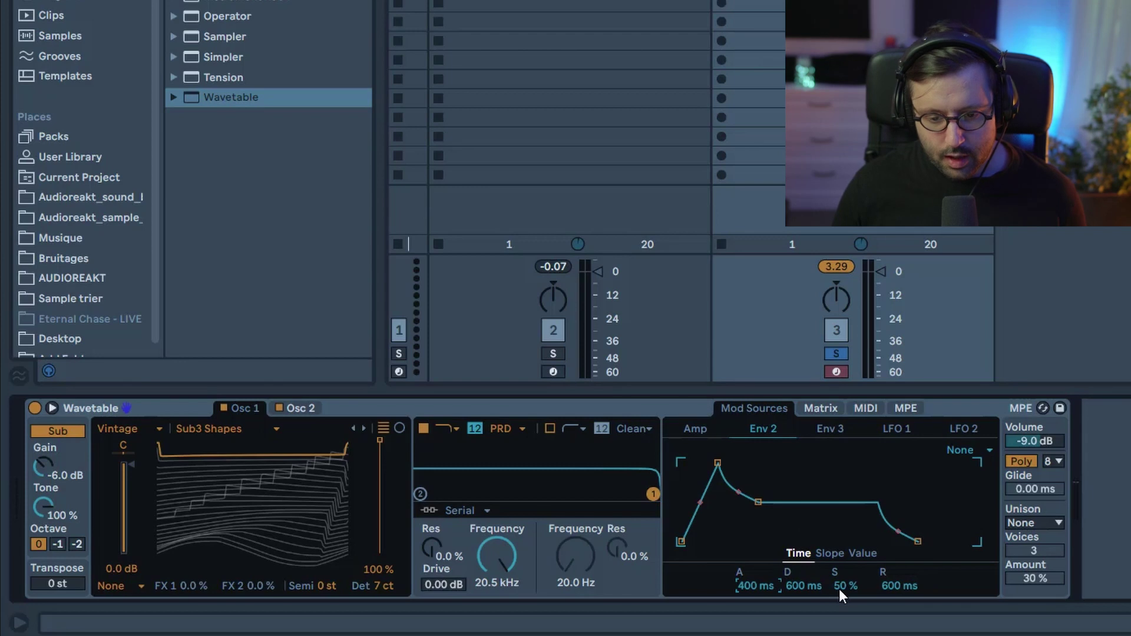
left_click_drag(842, 590, 842, 566)
left_click_drag(899, 586, 900, 557)
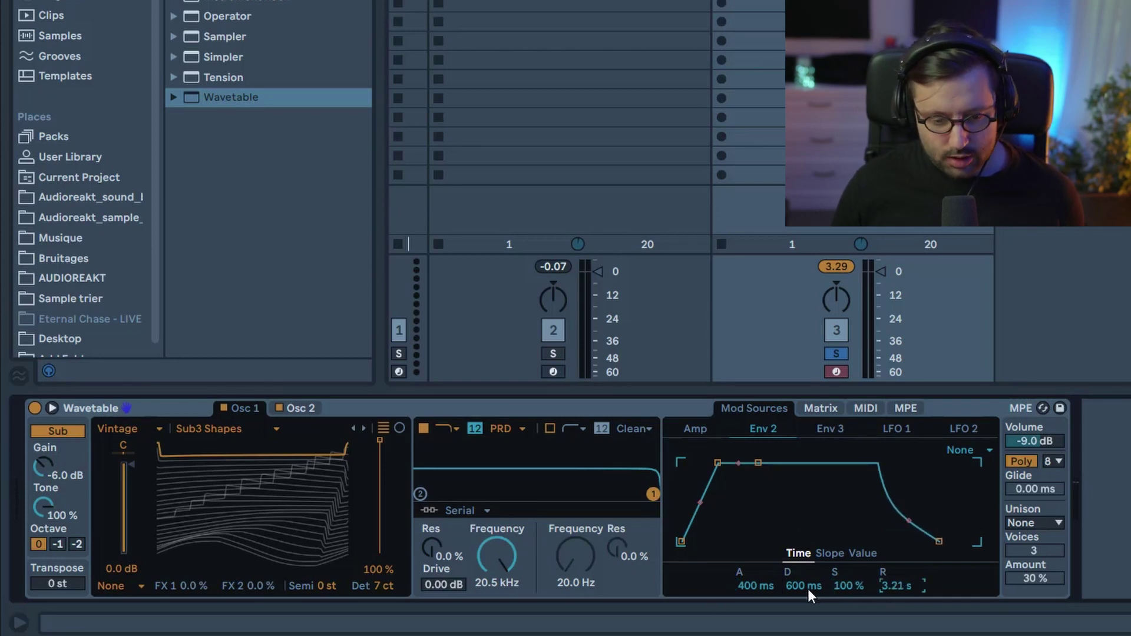
mouse_move(495, 566)
left_mouse_down()
mouse_move(495, 585)
mouse_move(496, 567)
left_mouse_up()
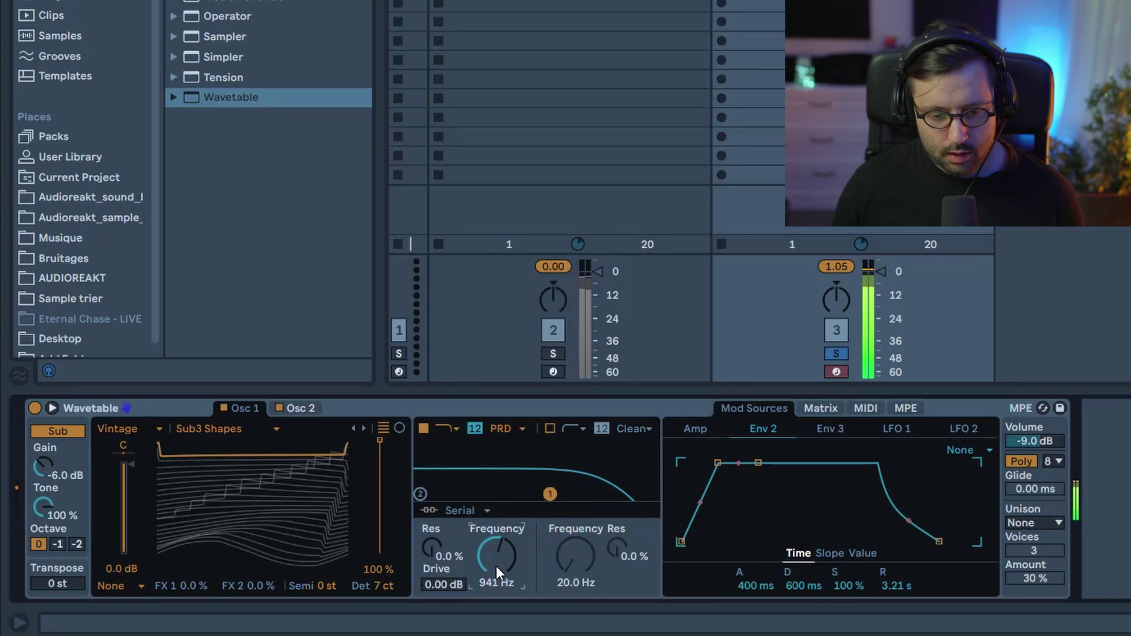
key("Delete")
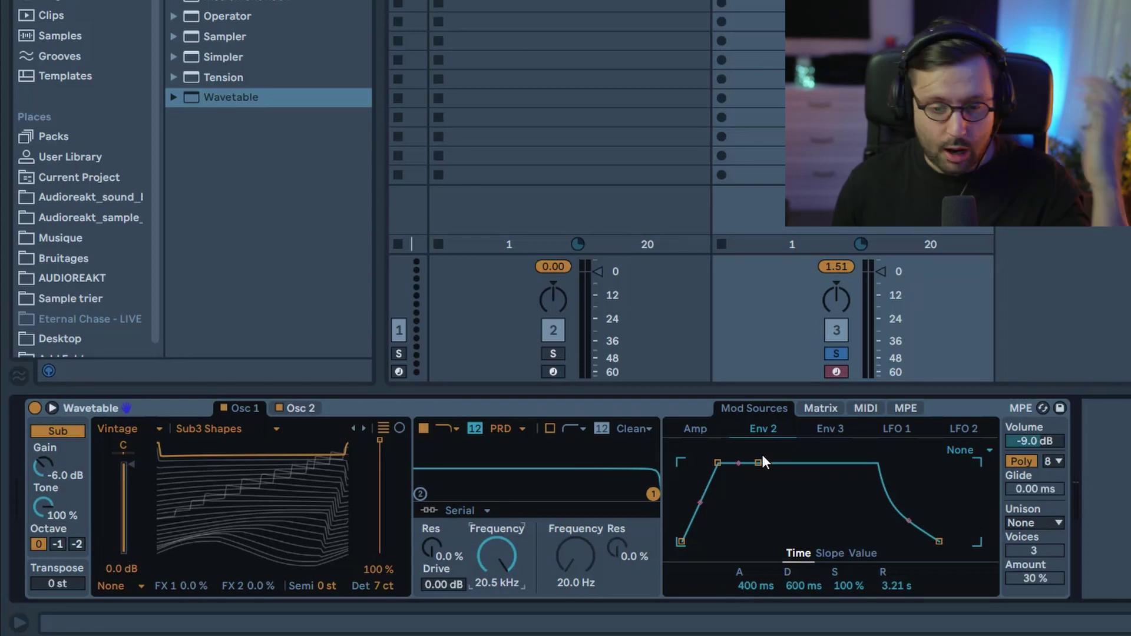
left_click(830, 409)
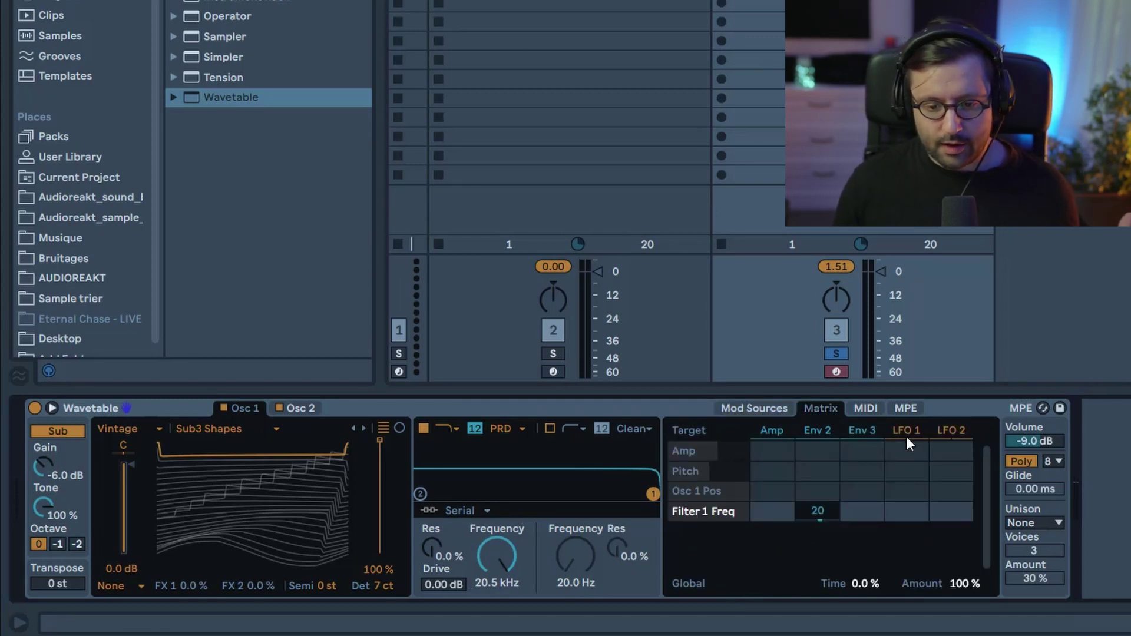
Set Osc 1 to Classic mode and modulate its pulse width from LFO 1 at 100.
left_click(115, 587)
left_click(112, 556)
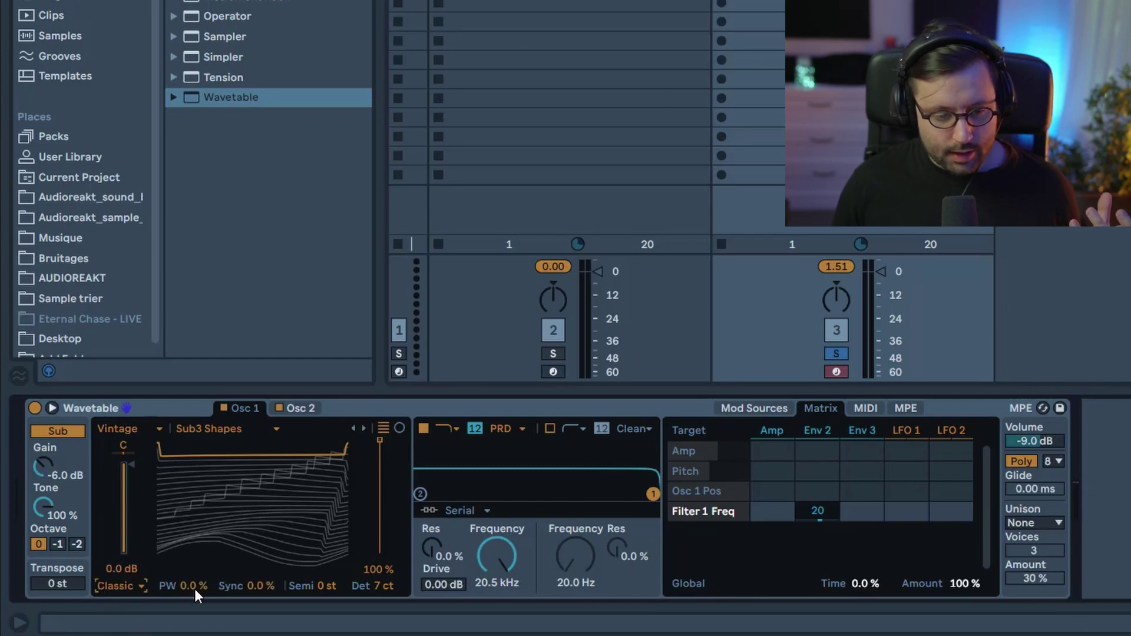
left_click(196, 588)
left_click_drag(907, 532, 908, 471)
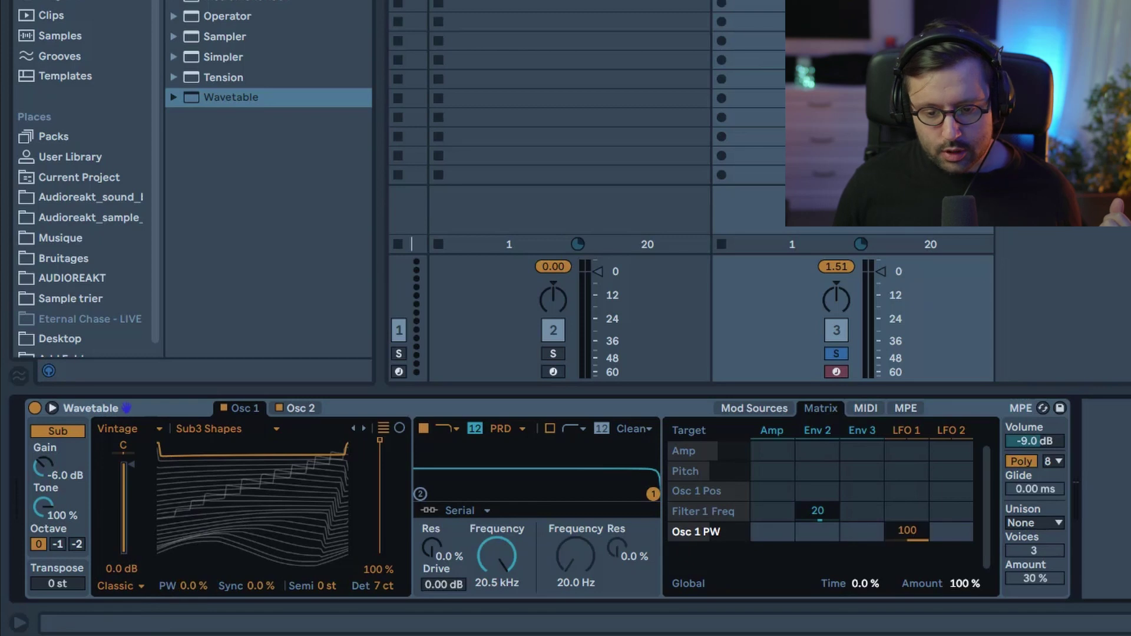
Set Osc 2 to Classic mode and modulate its pulse width from LFO 1 at 100.
left_click(306, 410)
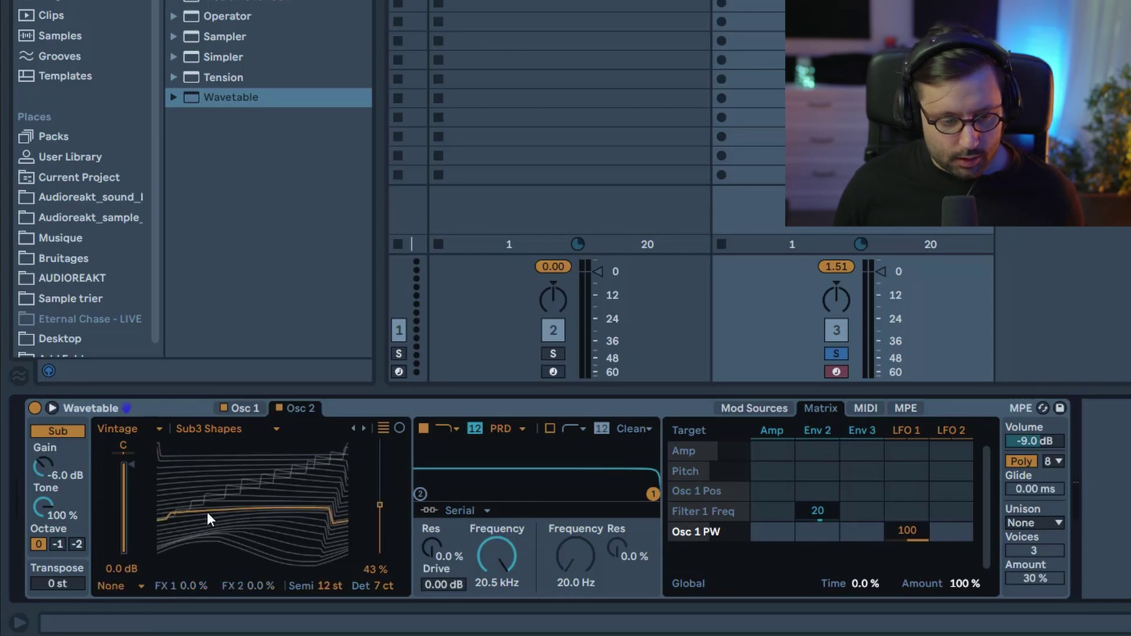
left_click(109, 587)
left_click(112, 556)
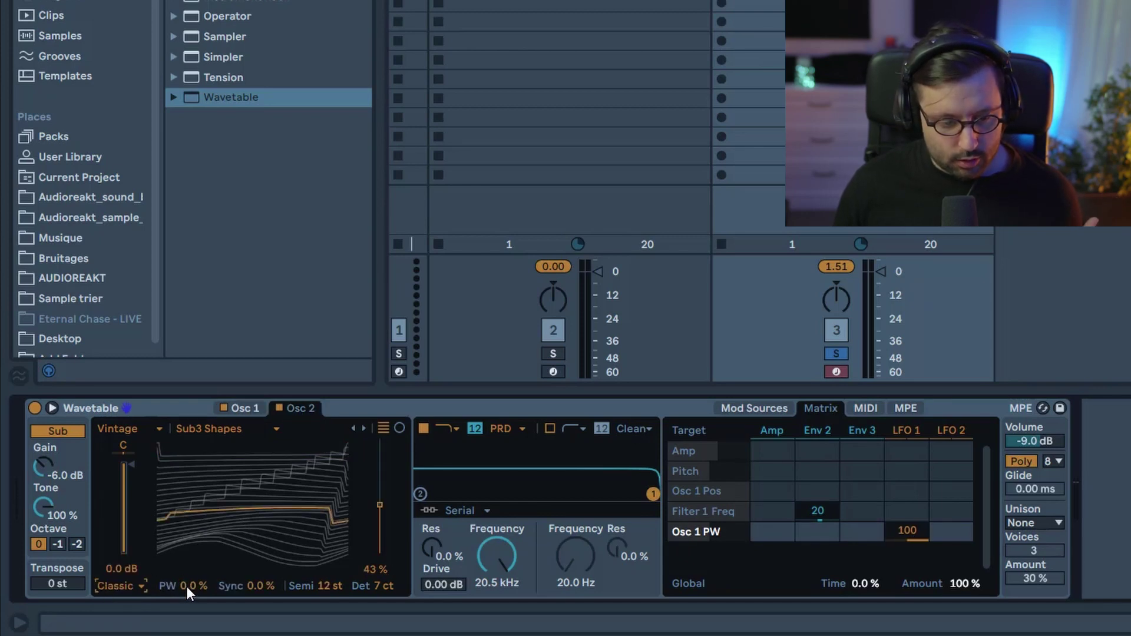
left_click(186, 586)
left_click_drag(908, 551, 907, 506)
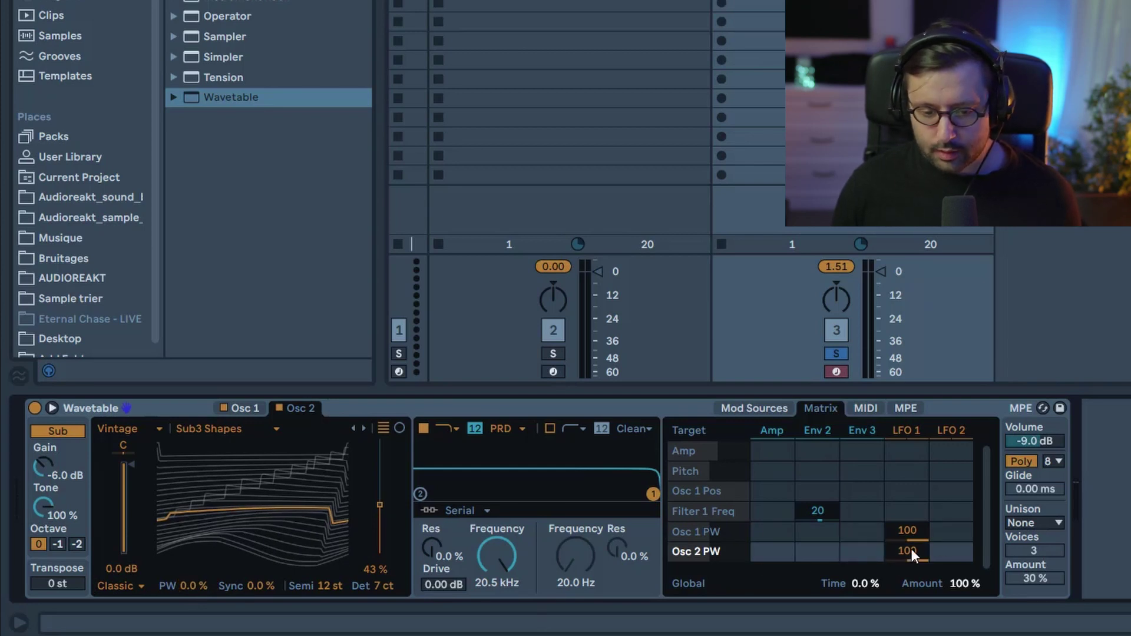
left_click(906, 431)
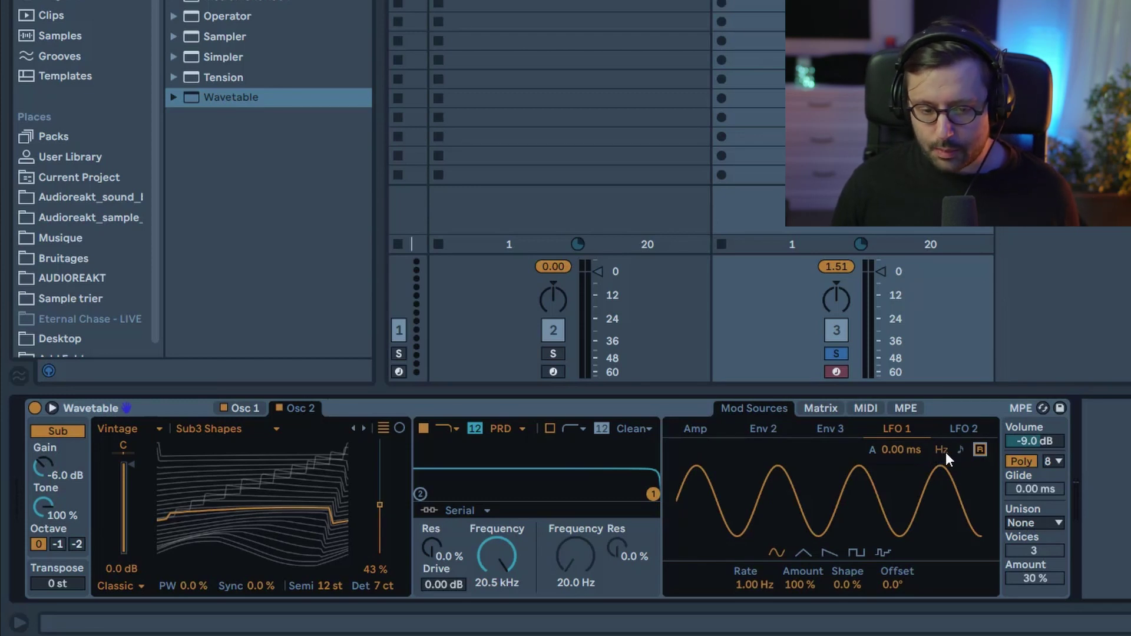
Give LFO 1 a triangle shape, a 0.48 Hz rate and an amount of about 3.9%.
left_click(803, 554)
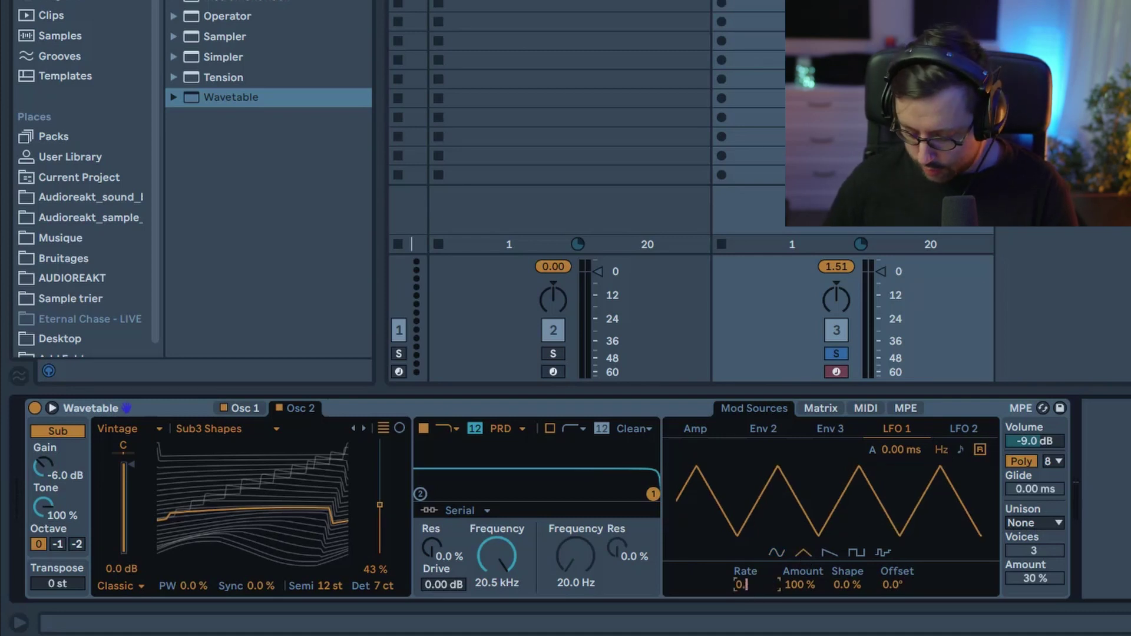
key("Return")
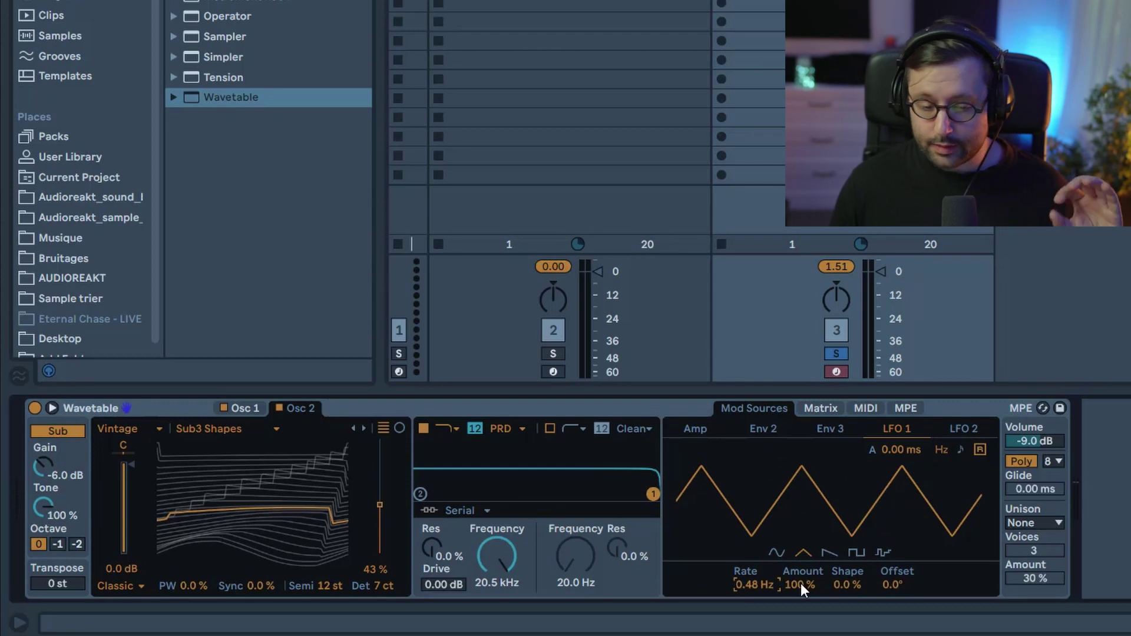
left_click_drag(801, 586, 802, 629)
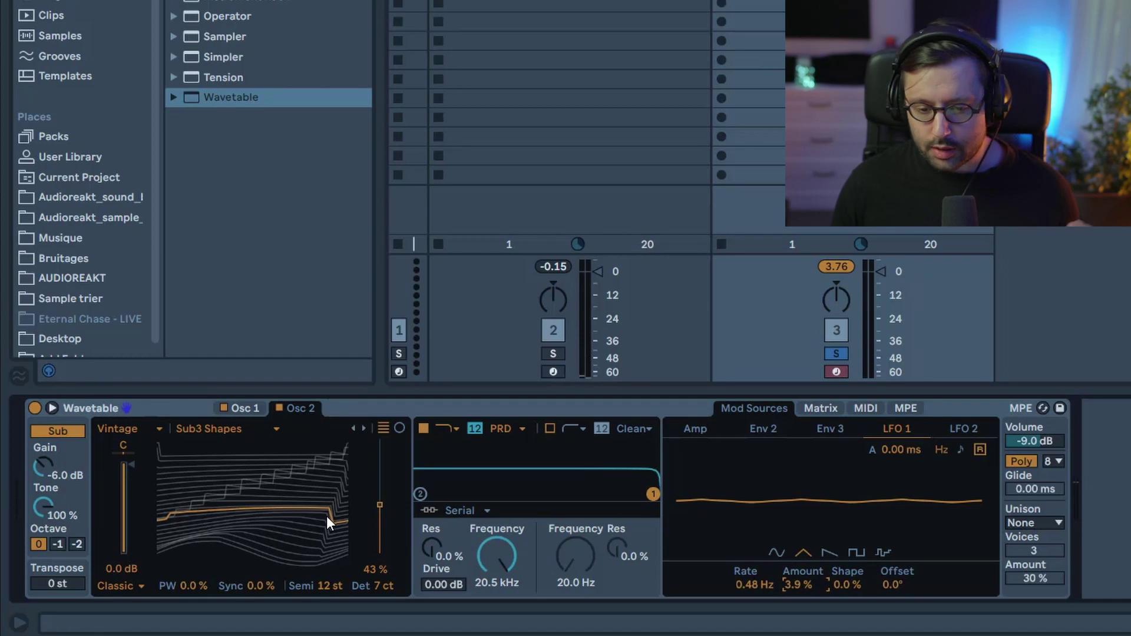
Set unison to Shimmer with 2 voices and 20% amount, and bring the volume to -34 dB.
left_click(1039, 524)
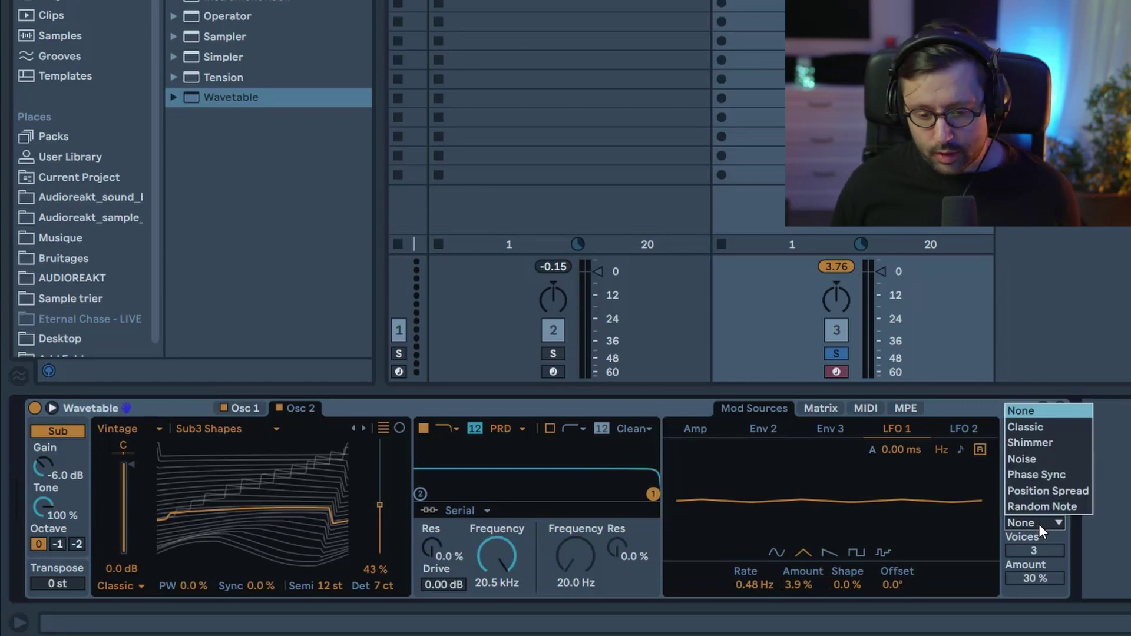
left_click(1062, 443)
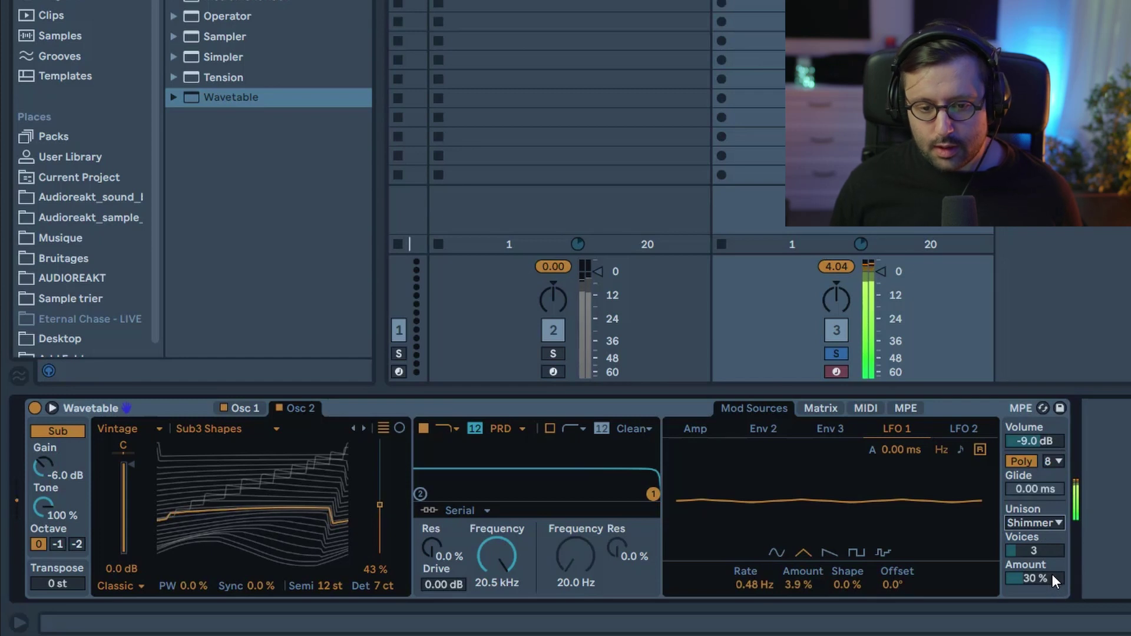
left_click_drag(1047, 550, 1034, 584)
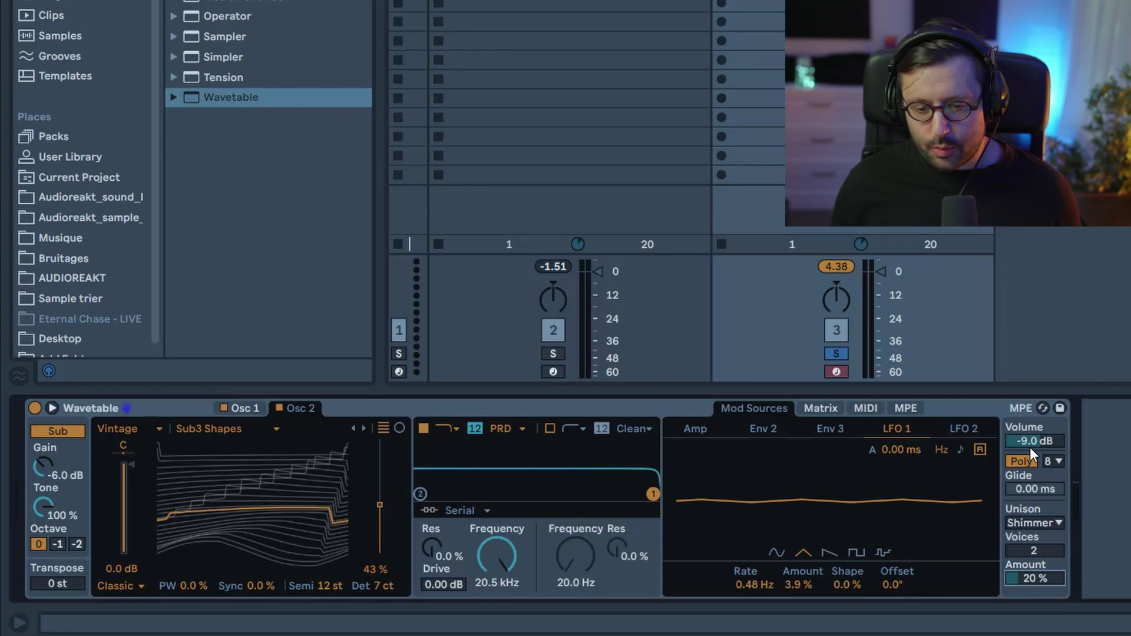
left_click_drag(1035, 442, 1035, 501)
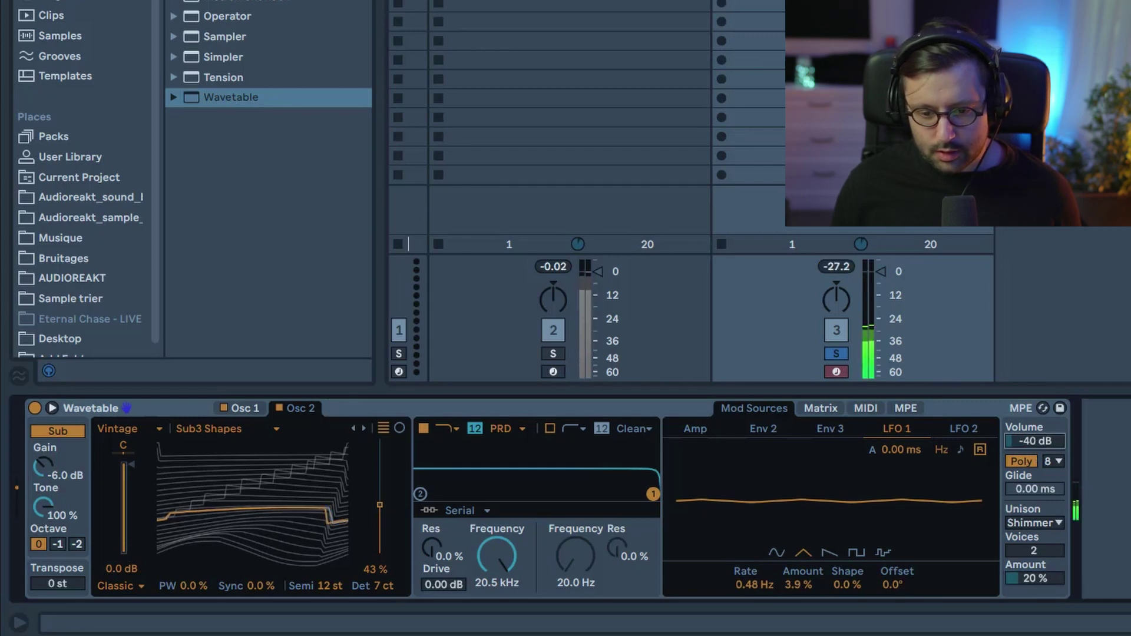
left_click_drag(1035, 442, 1035, 430)
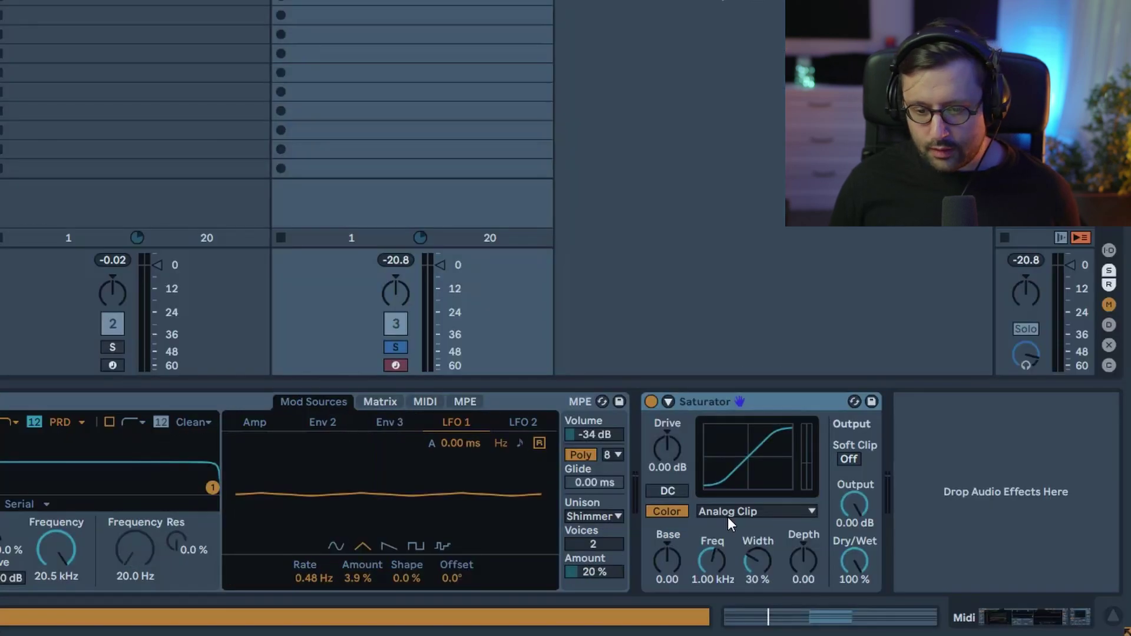
Set Saturator drive to 3 dB and output to -3 dB, A/B it, then collapse the device.
left_click_drag(667, 469, 667, 451)
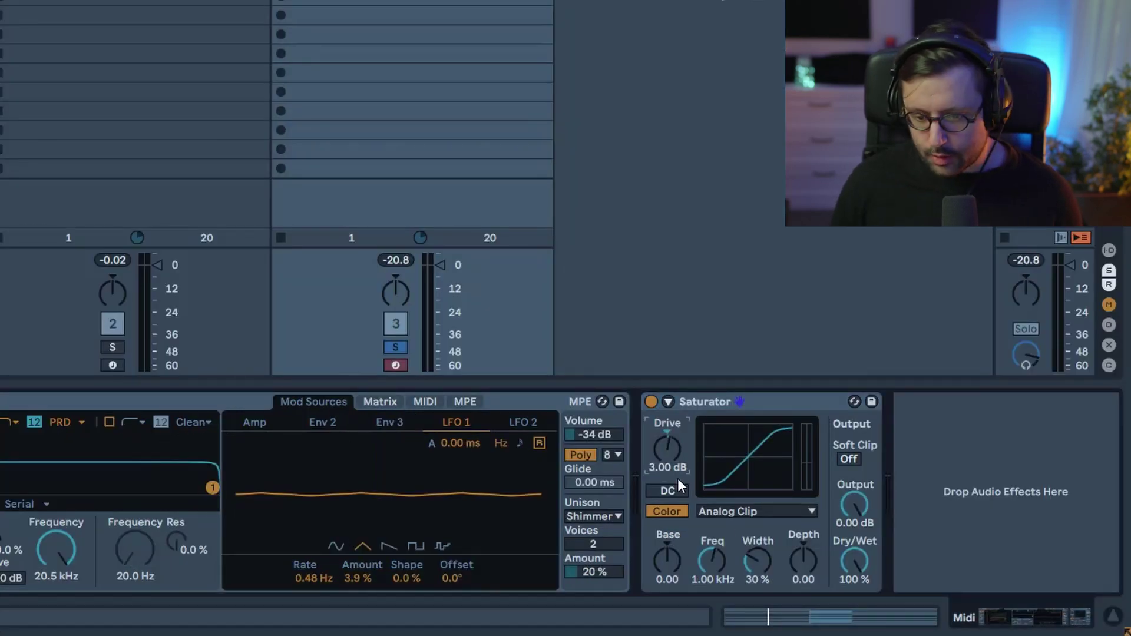
type("-3")
key("Return")
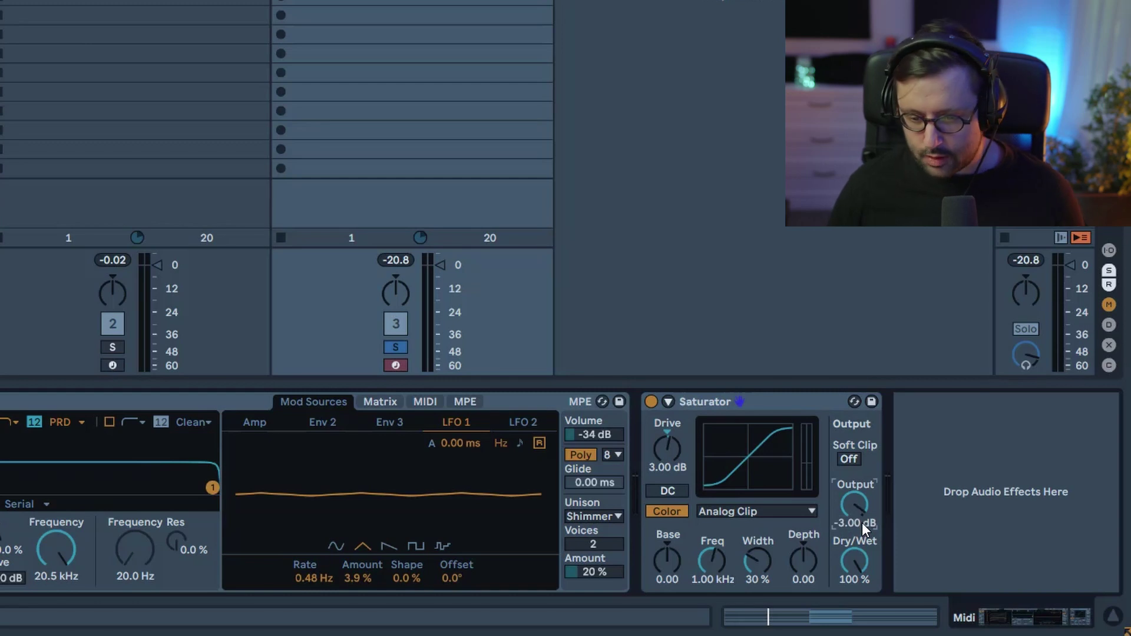
left_click(651, 402)
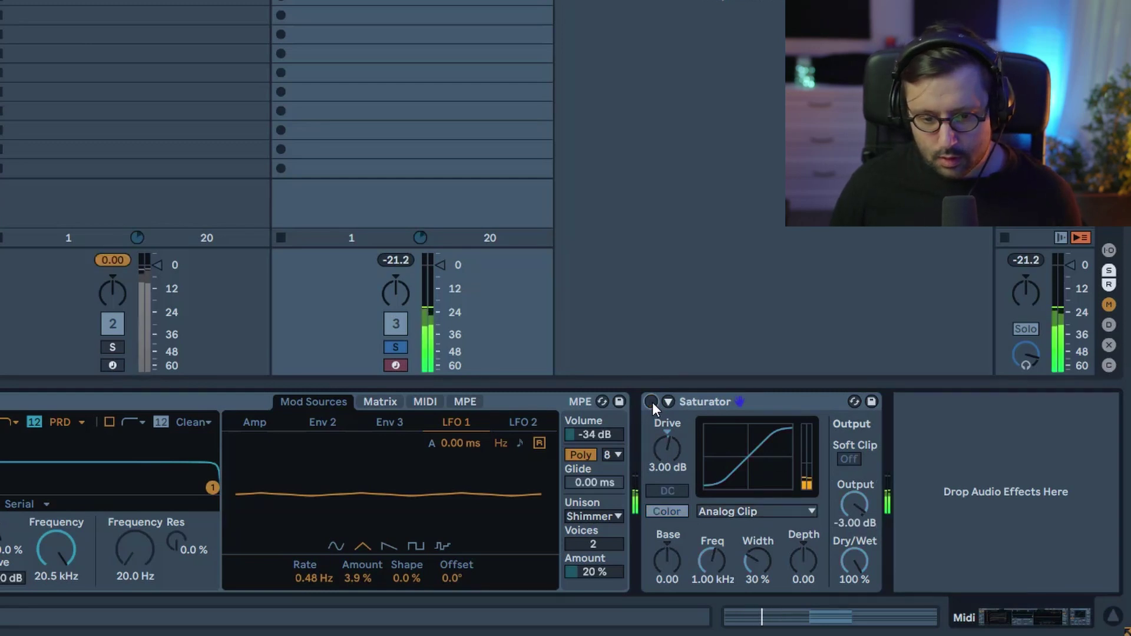
left_click(652, 402)
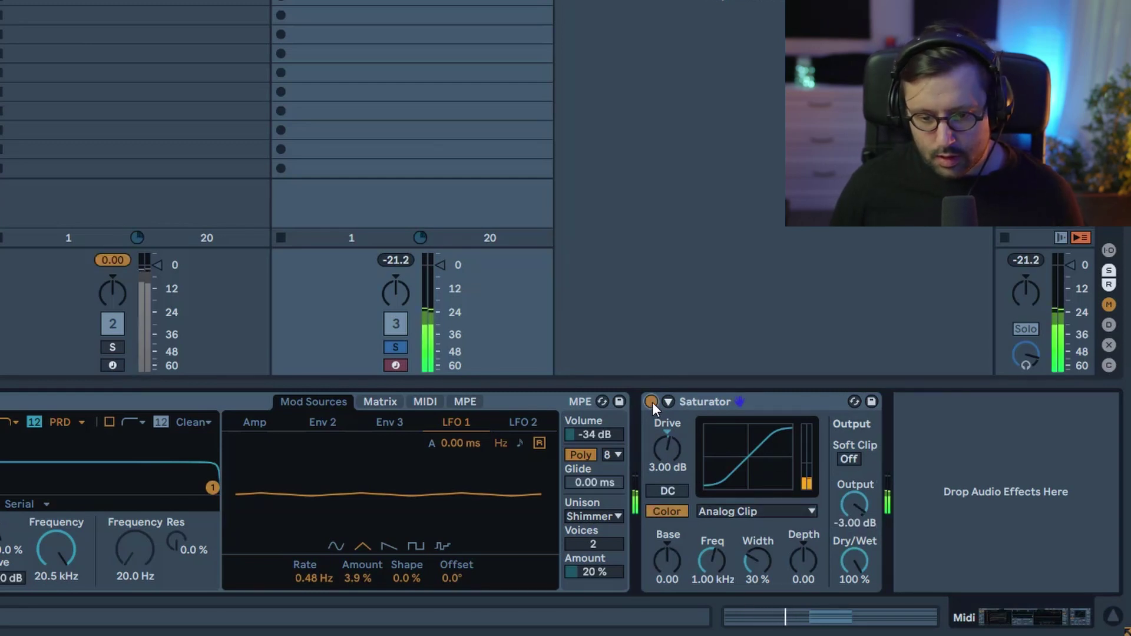
double_click(715, 403)
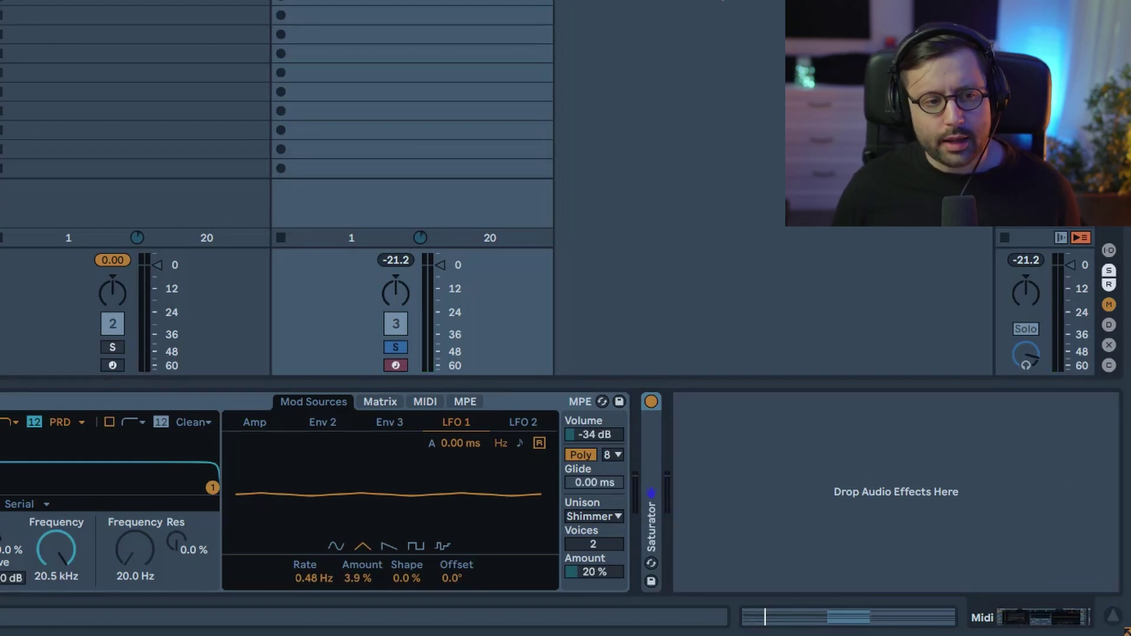
Add a Channel EQ after the Saturator: low cut on, Low -4.5 dB, Mid 3.2 dB at 3.14 kHz.
left_click_drag(766, 492, 762, 401)
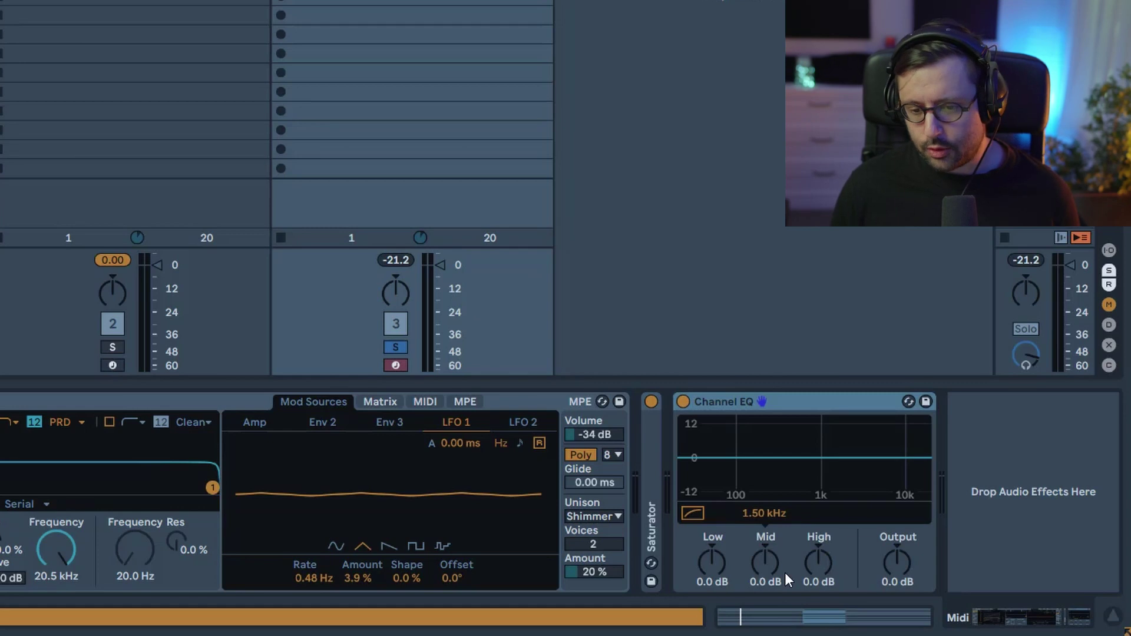
left_click(690, 516)
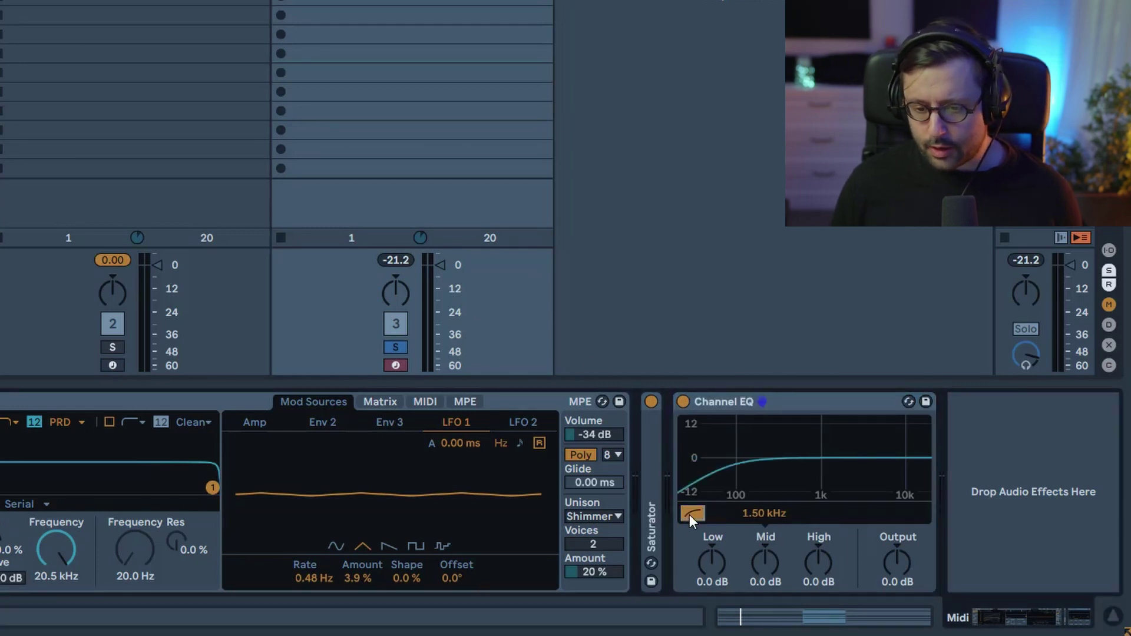
left_click_drag(712, 561, 702, 559)
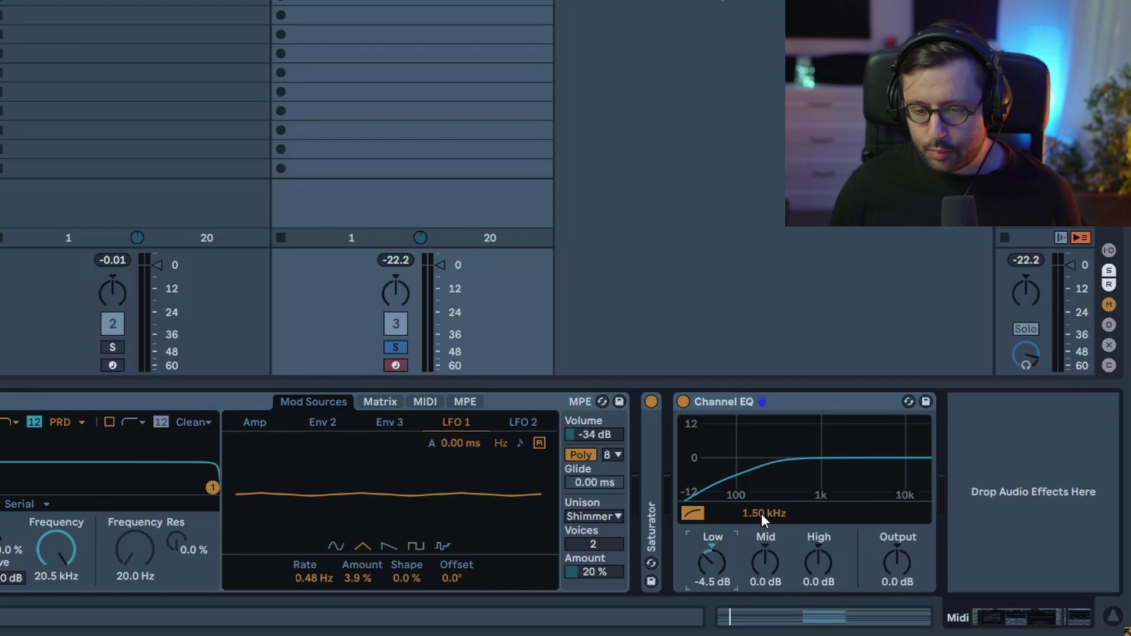
left_click_drag(759, 514, 759, 501)
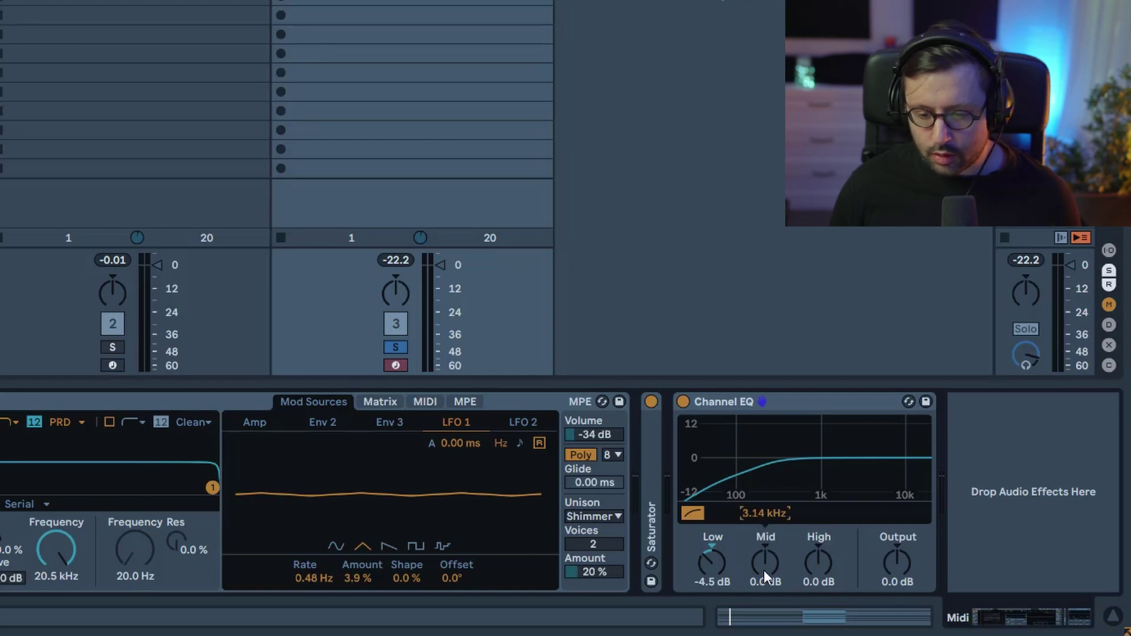
mouse_move(764, 570)
left_mouse_down()
mouse_move(764, 554)
mouse_move(765, 570)
left_mouse_up()
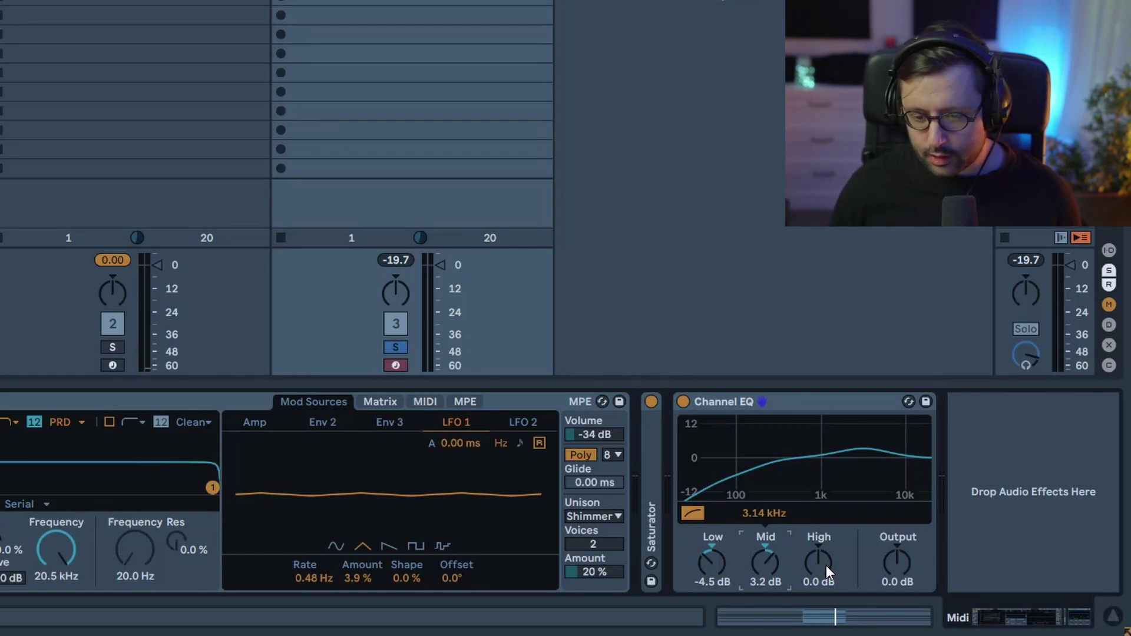
Audition and settle the EQ High band at -4.0 dB, then lower Wavetable volume to -38 dB.
left_click_drag(822, 569, 822, 588)
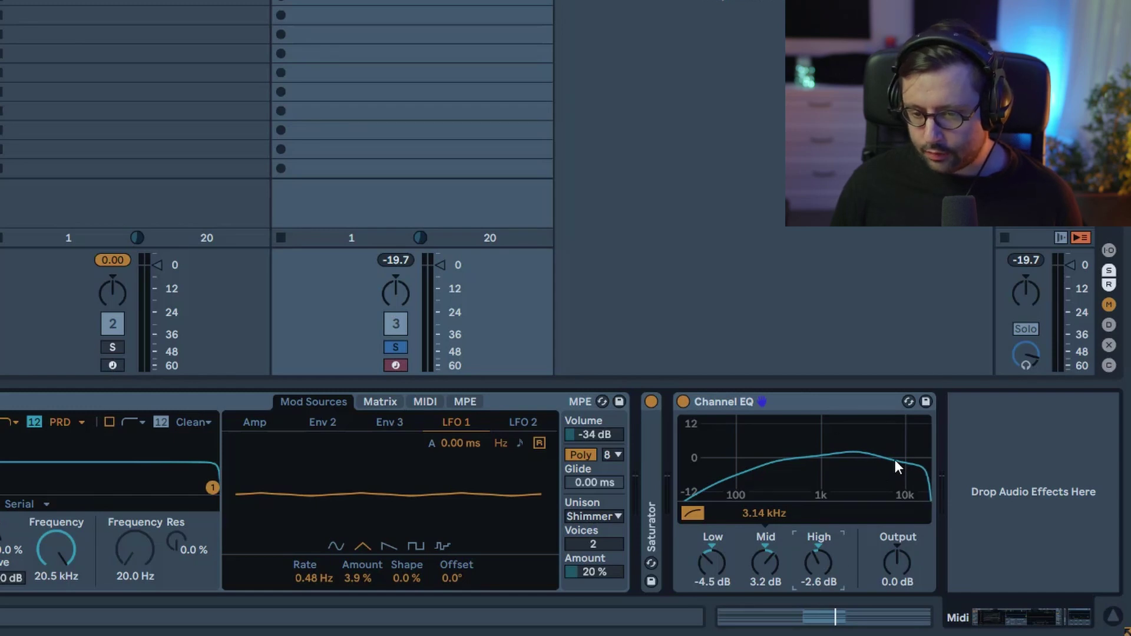
left_click_drag(825, 557, 823, 587)
key("space")
mouse_move(594, 435)
left_mouse_down()
mouse_move(594, 413)
mouse_move(594, 426)
left_mouse_up()
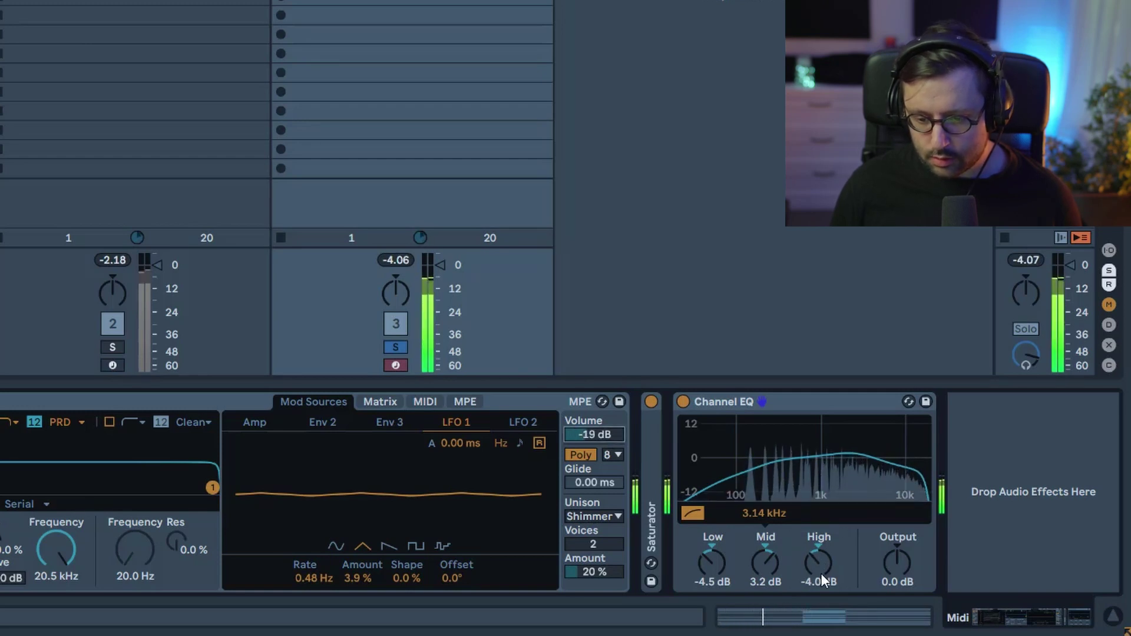
mouse_move(824, 581)
left_mouse_down()
mouse_move(824, 557)
mouse_move(824, 580)
left_mouse_up()
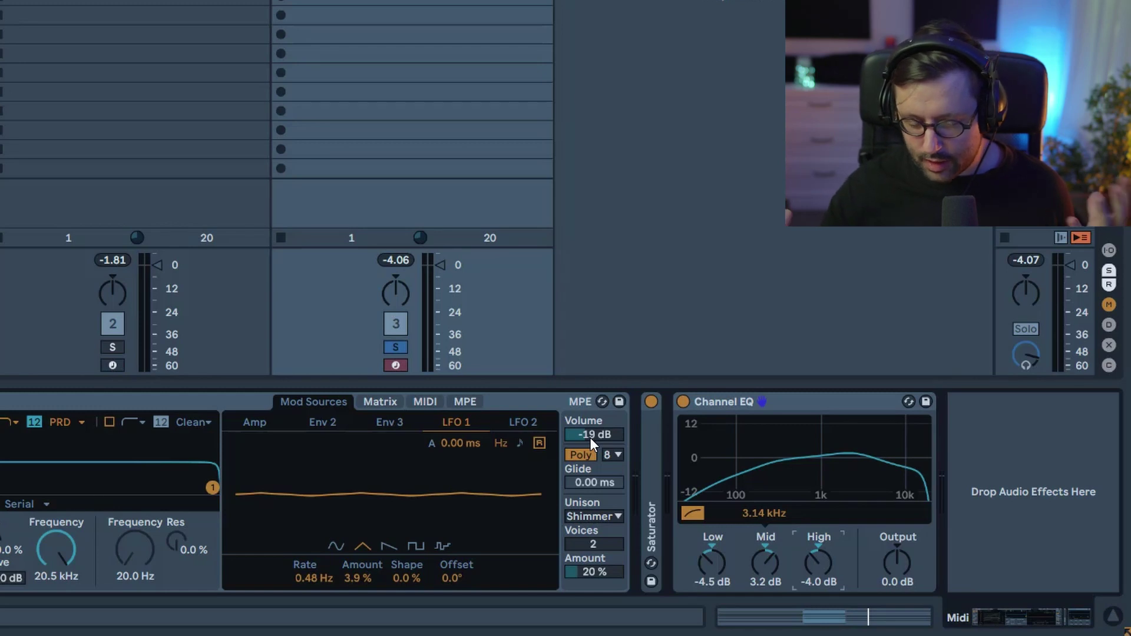
left_click_drag(589, 437, 589, 459)
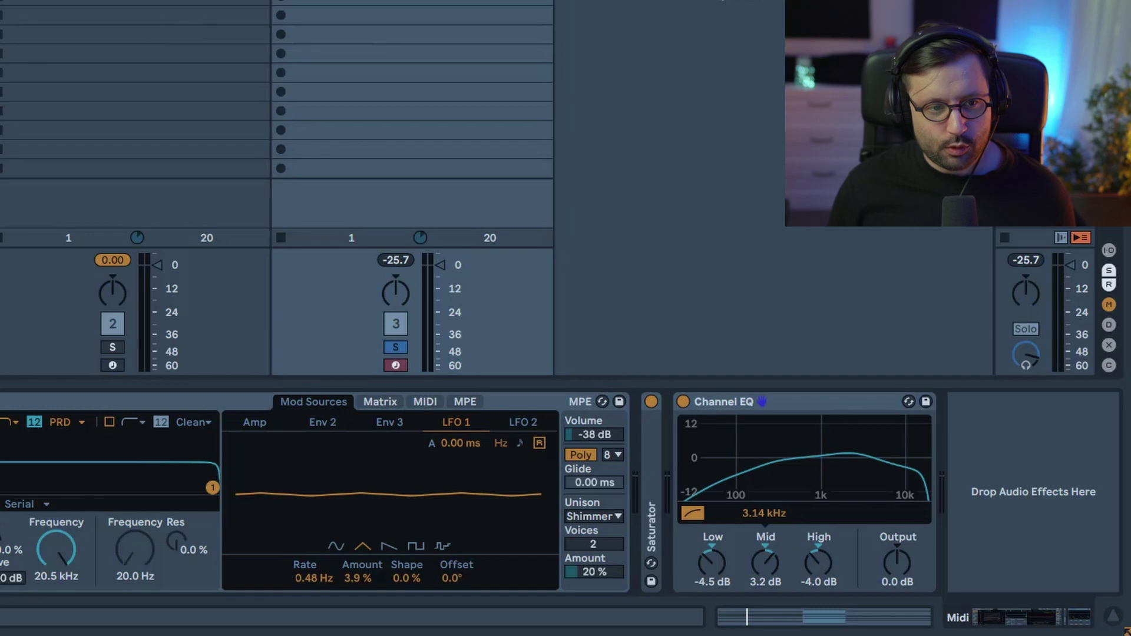
Place a Filter Delay after the Channel EQ, then bypass and re-enable it to compare.
left_click_drag(1128, 488, 1112, 488)
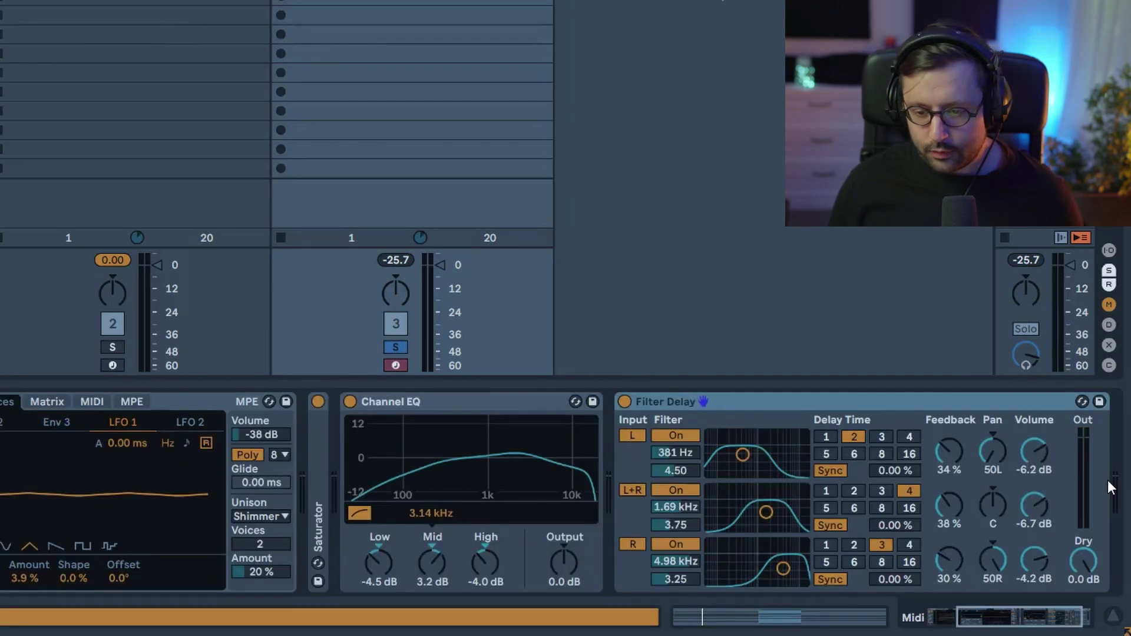
left_click(1017, 630)
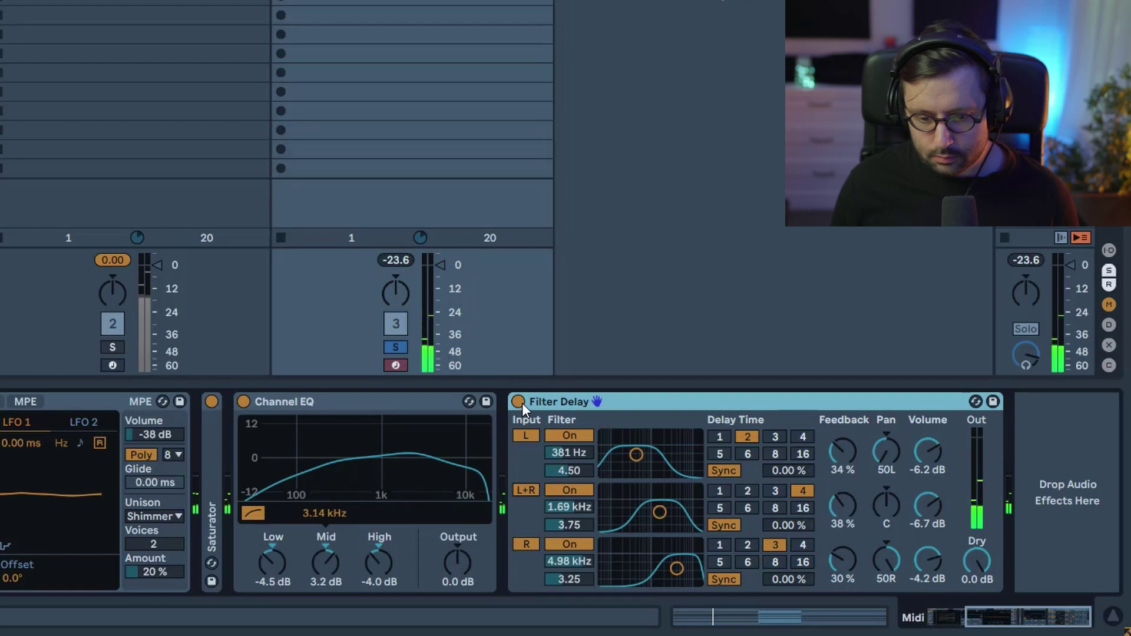
left_click(518, 402)
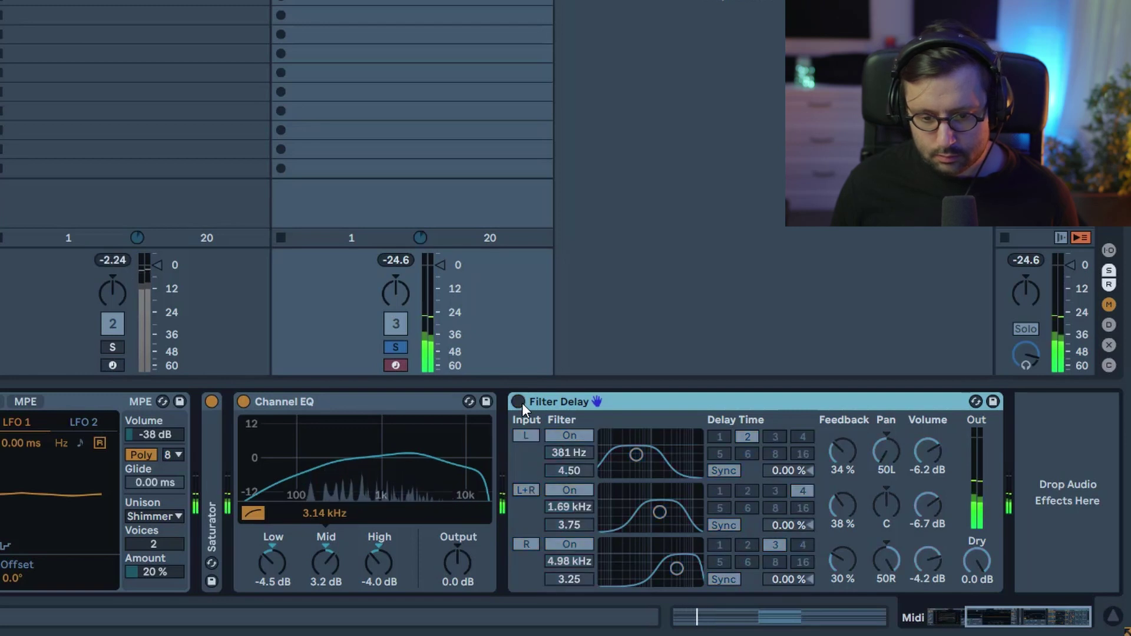
left_click(518, 401)
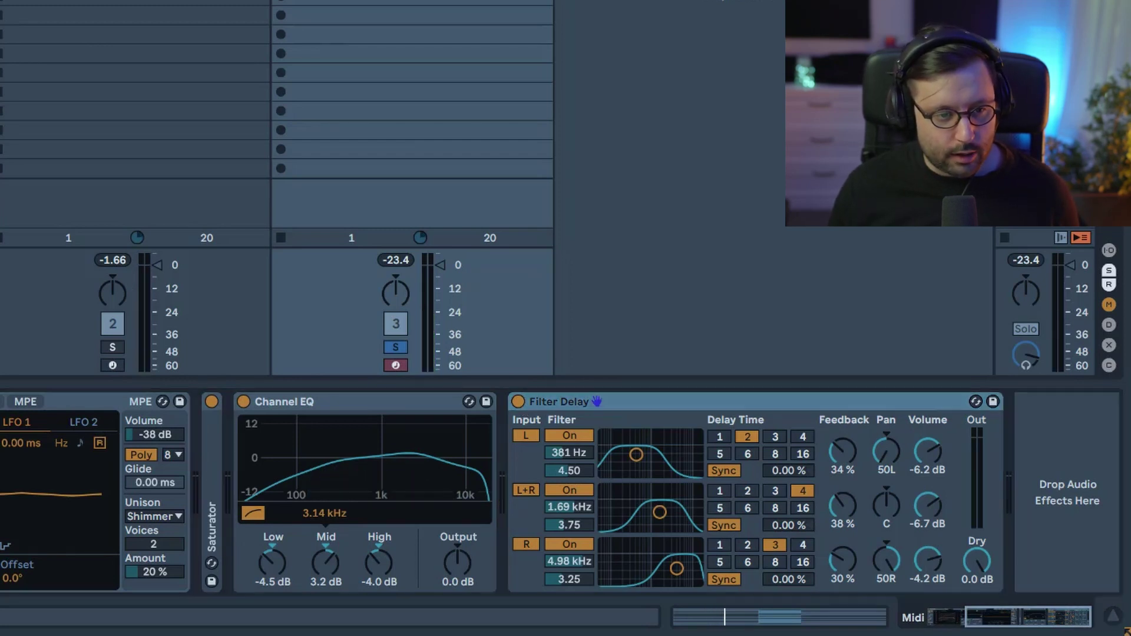
Add a Hybrid Reverb using only the algorithmic engine with the Shimmer algorithm.
left_click_drag(1067, 492, 784, 497)
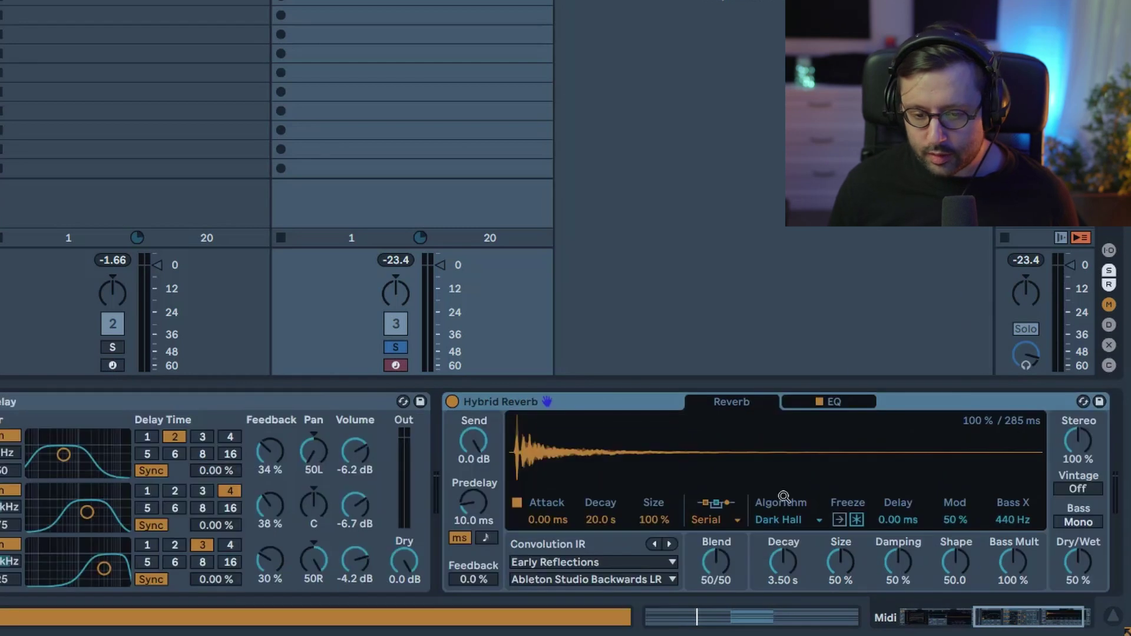
left_click(718, 522)
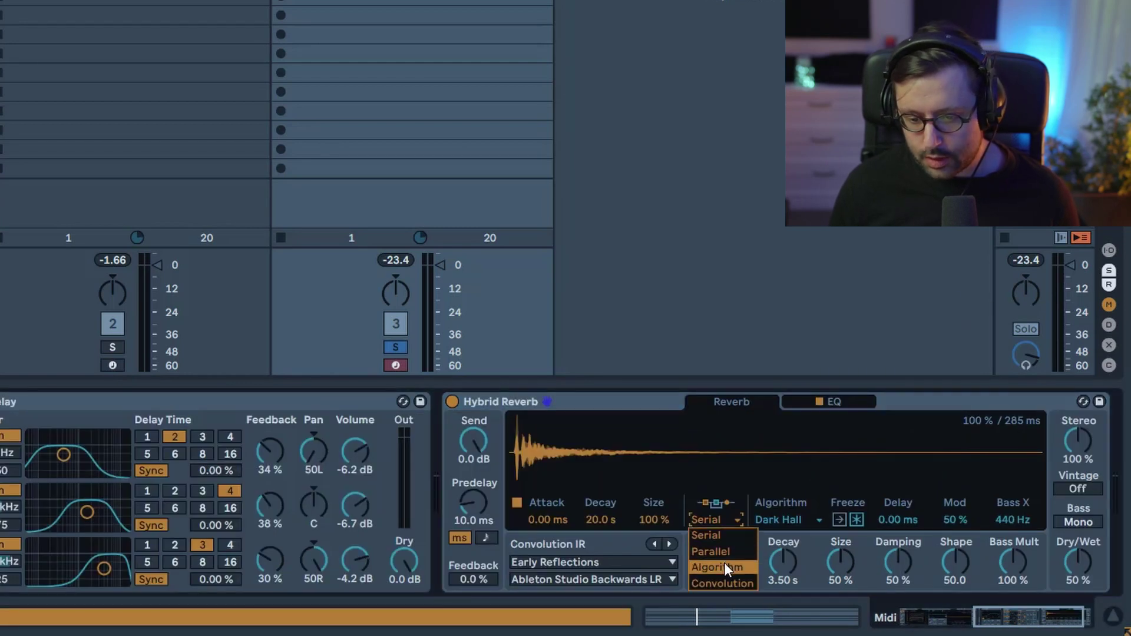
left_click(724, 563)
left_click(787, 521)
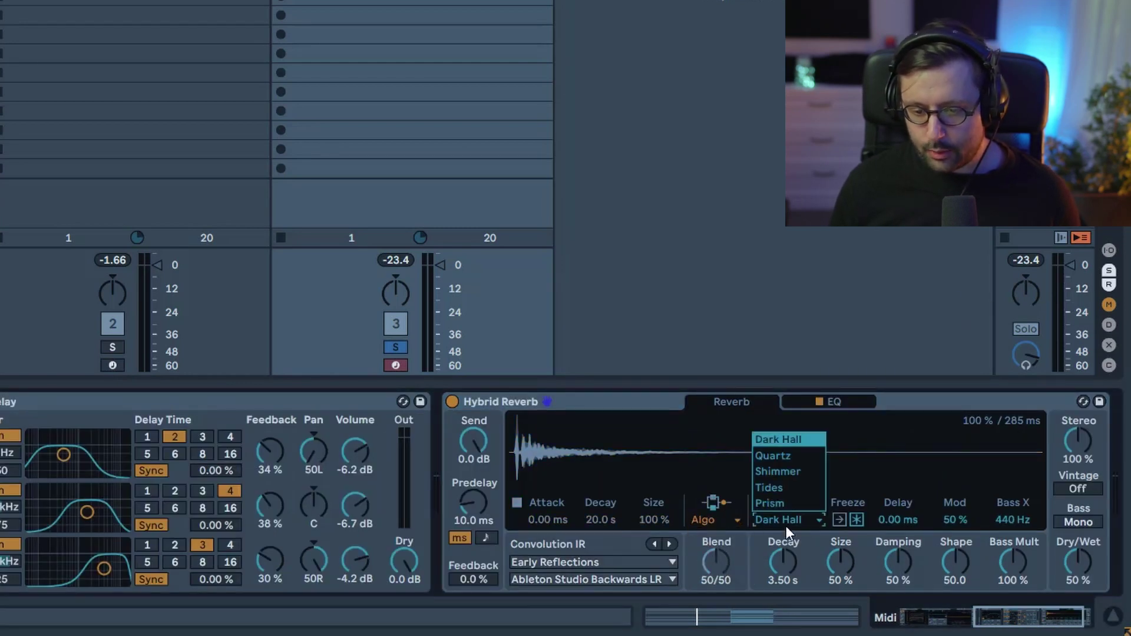
left_click(787, 470)
Set reverb decay to about 2 s, damping off, shimmer pitch 0 st and shimmer amount 100 %.
left_click_drag(790, 569, 842, 607)
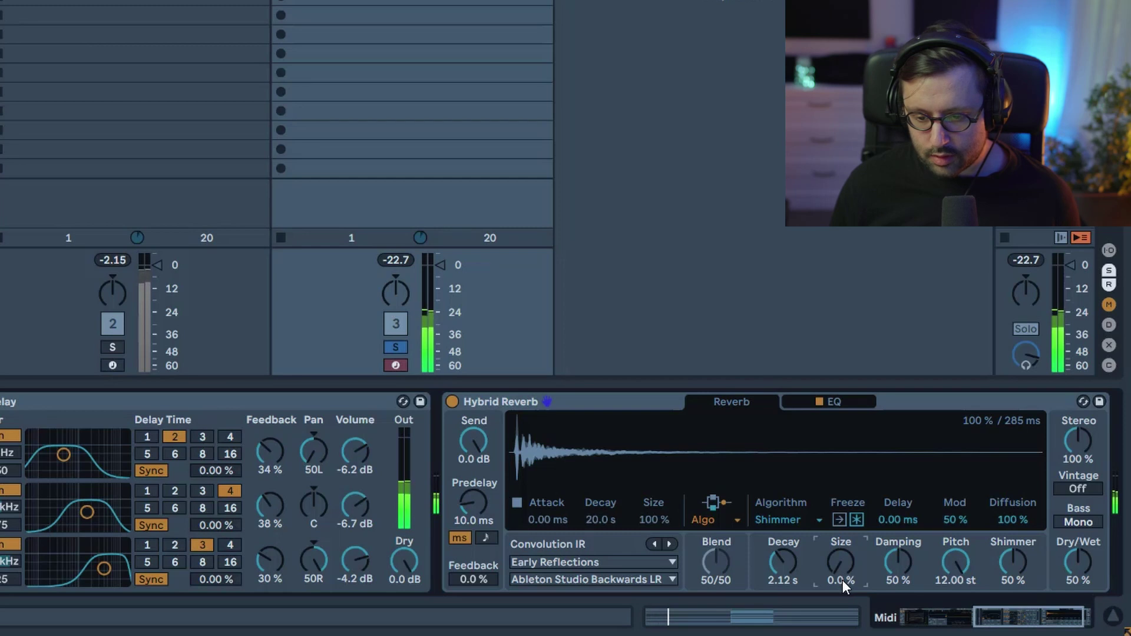
left_click_drag(911, 582, 911, 607)
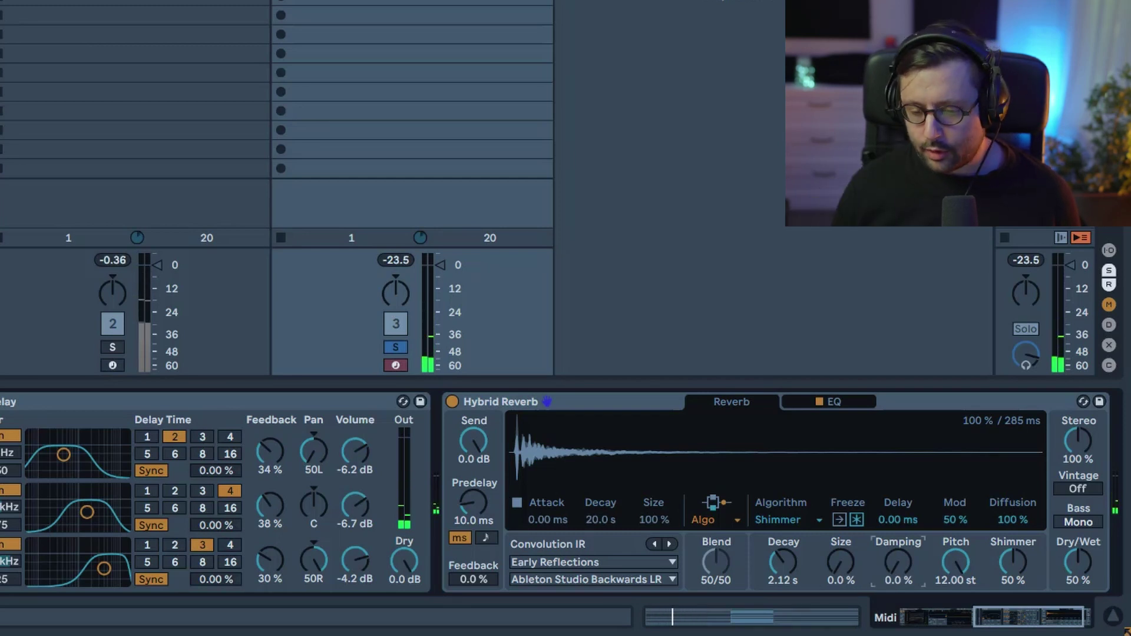
left_click(958, 580)
key("Delete")
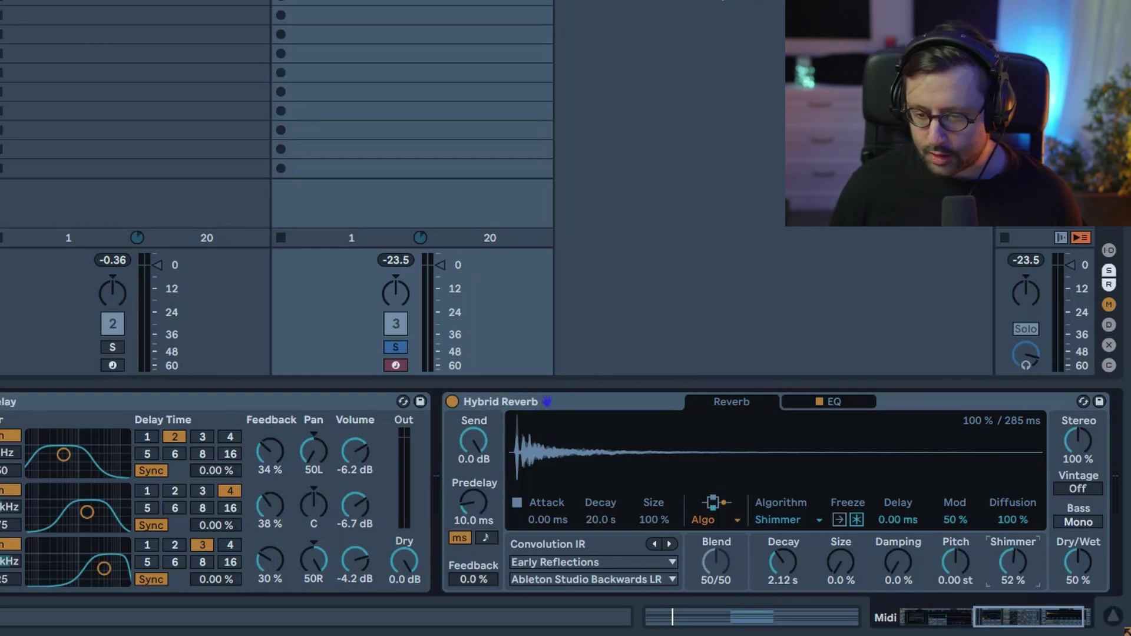
key("Delete")
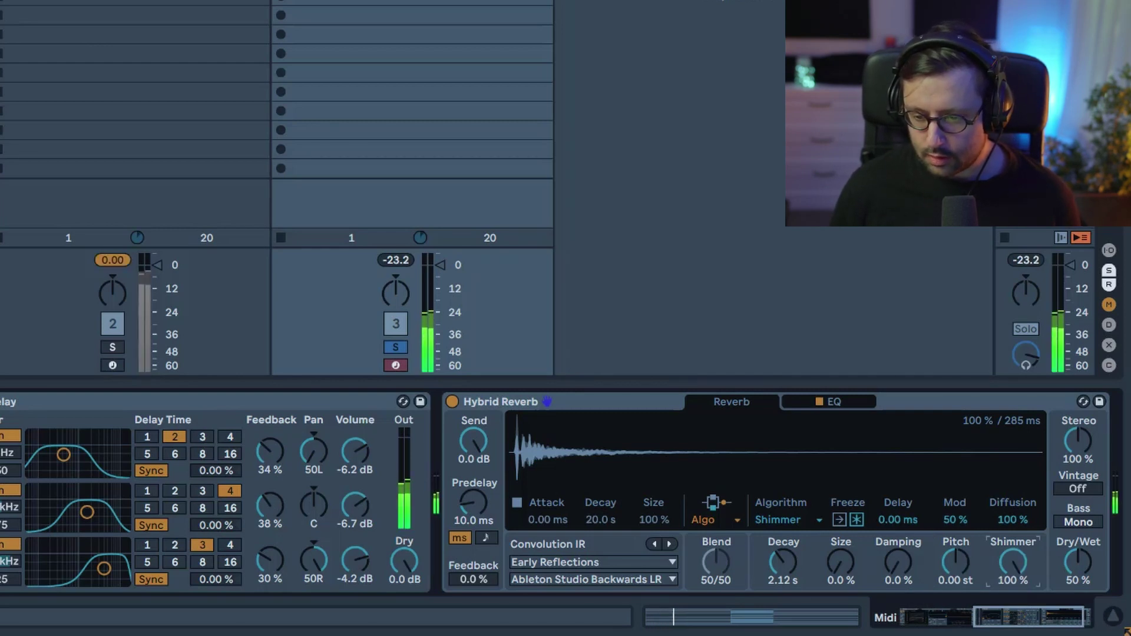
type("0")
key("Return")
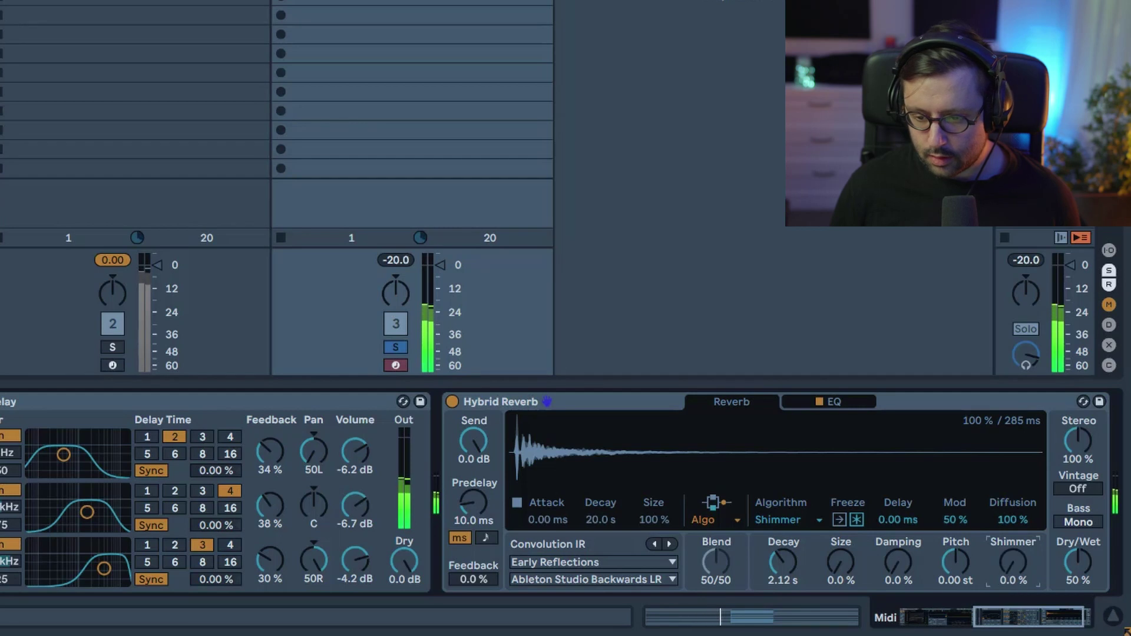
key("Delete")
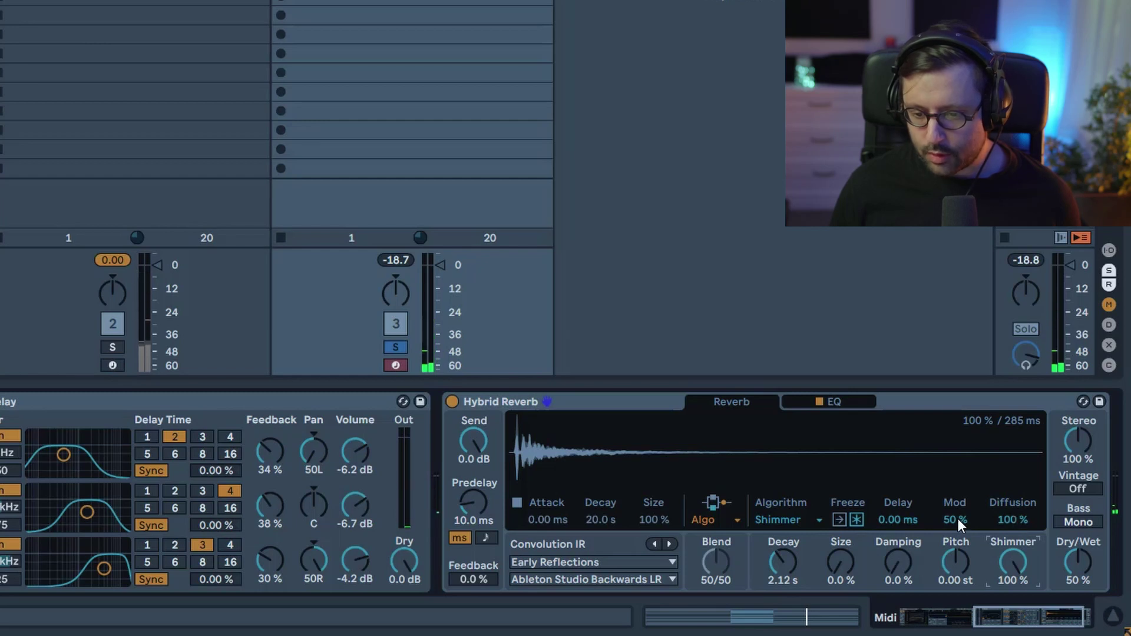
Set reverb Mod 0 %, Dry/Wet 32 %, Stereo 120 % with mono bass, and play the pad.
mouse_move(958, 519)
left_mouse_down()
mouse_move(958, 578)
mouse_move(961, 525)
left_mouse_up()
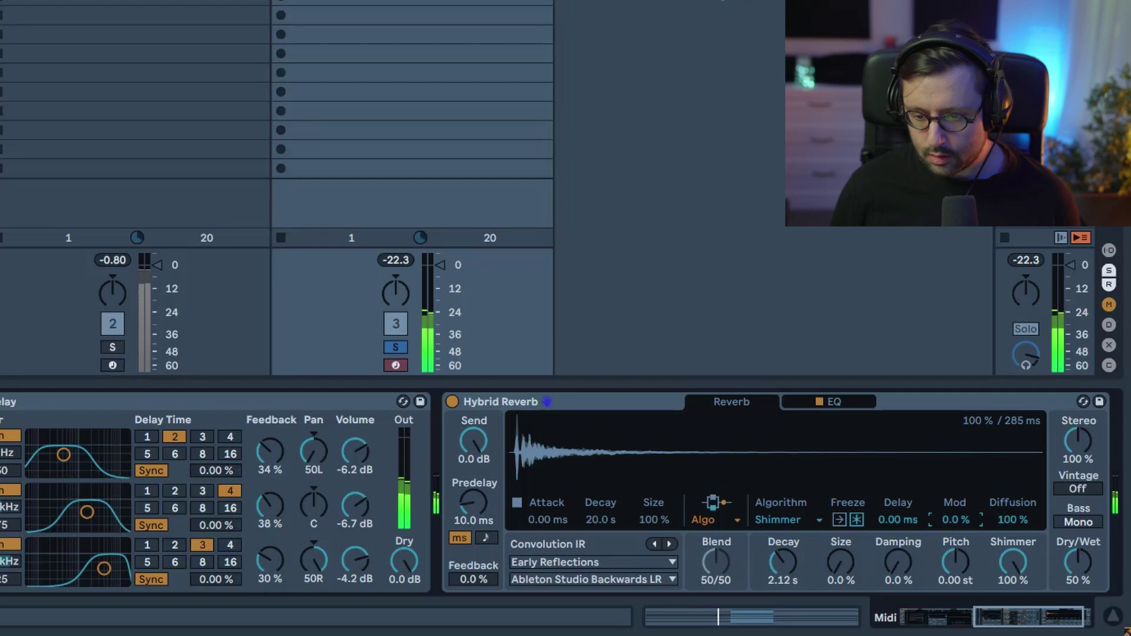
left_click_drag(1077, 562, 1078, 579)
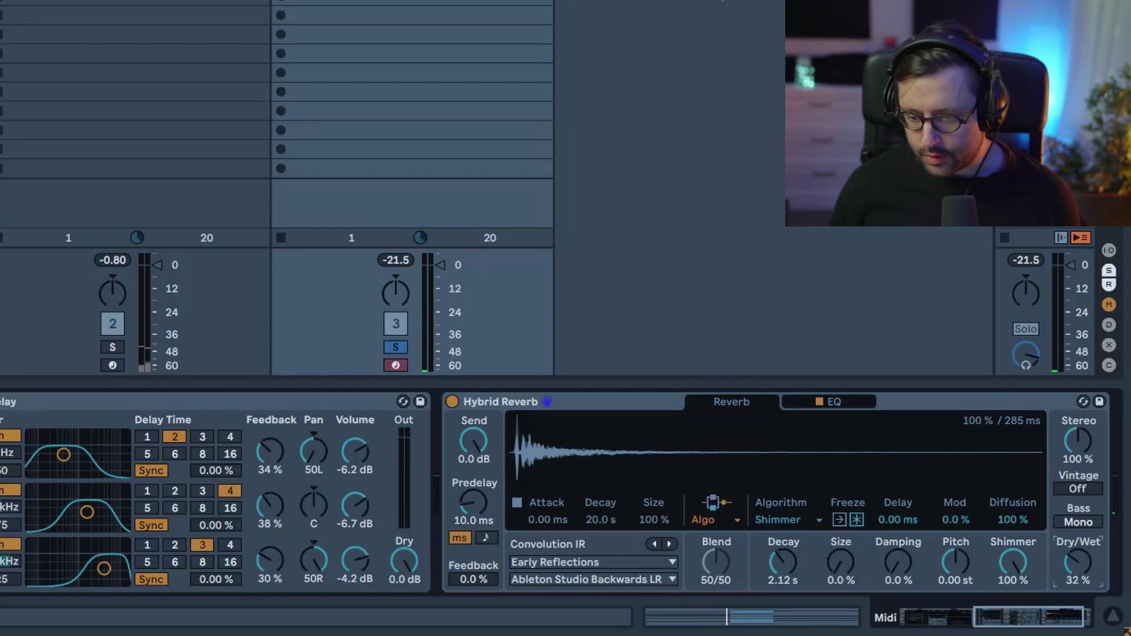
left_click(1079, 523)
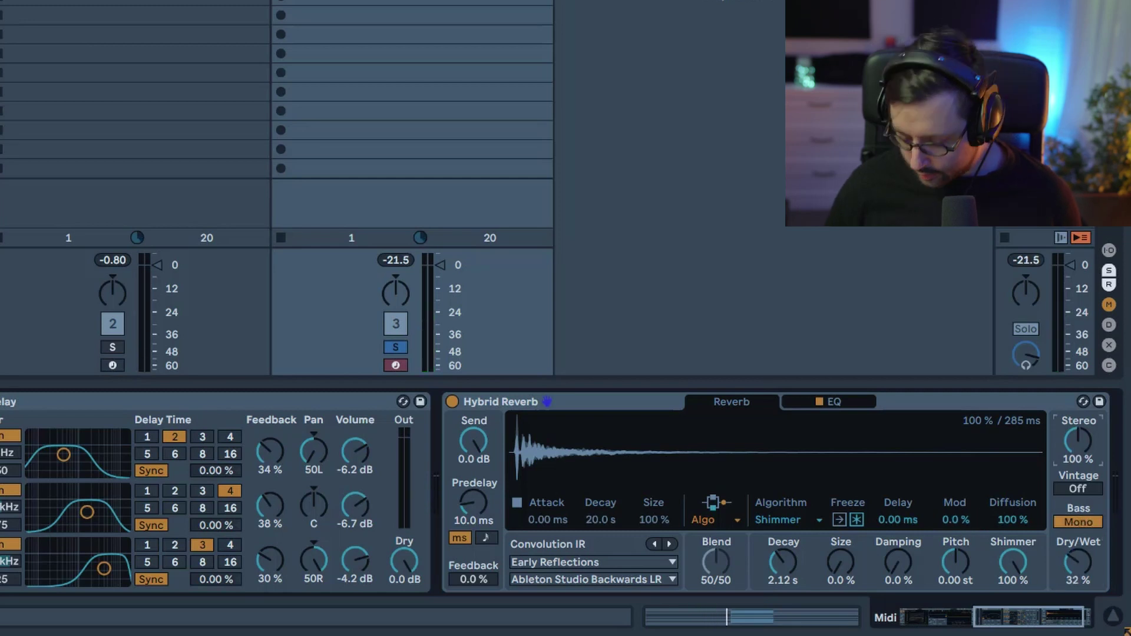
left_click_drag(1078, 441, 1078, 431)
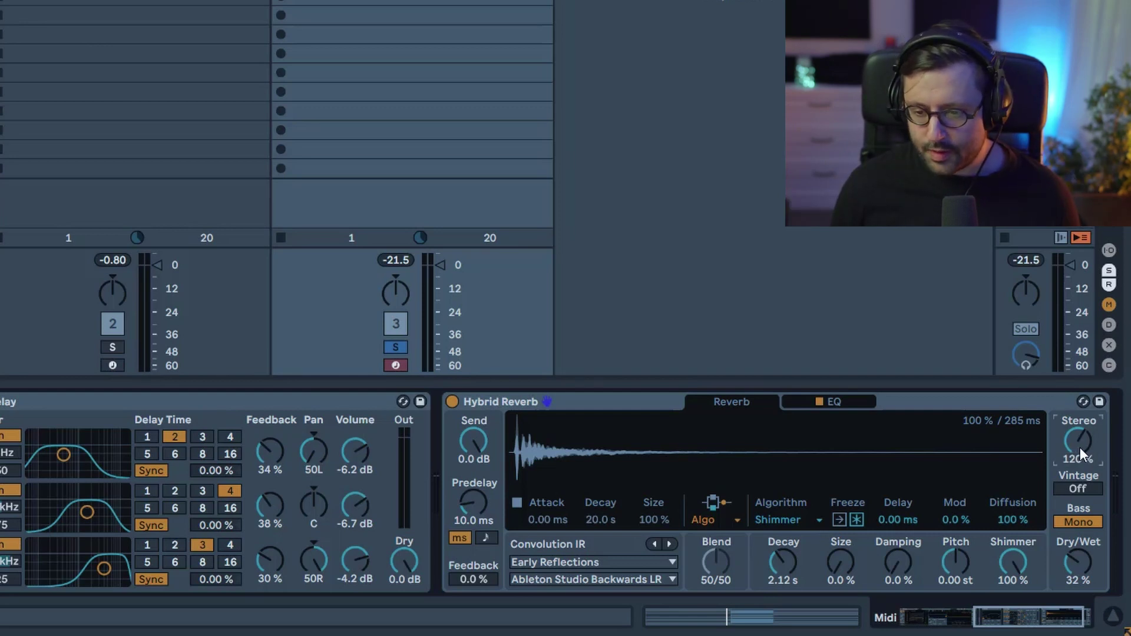
key("space")
In the reverb's EQ section, pull band 4 down about 5 dB at 4.76 kHz.
left_click(856, 402)
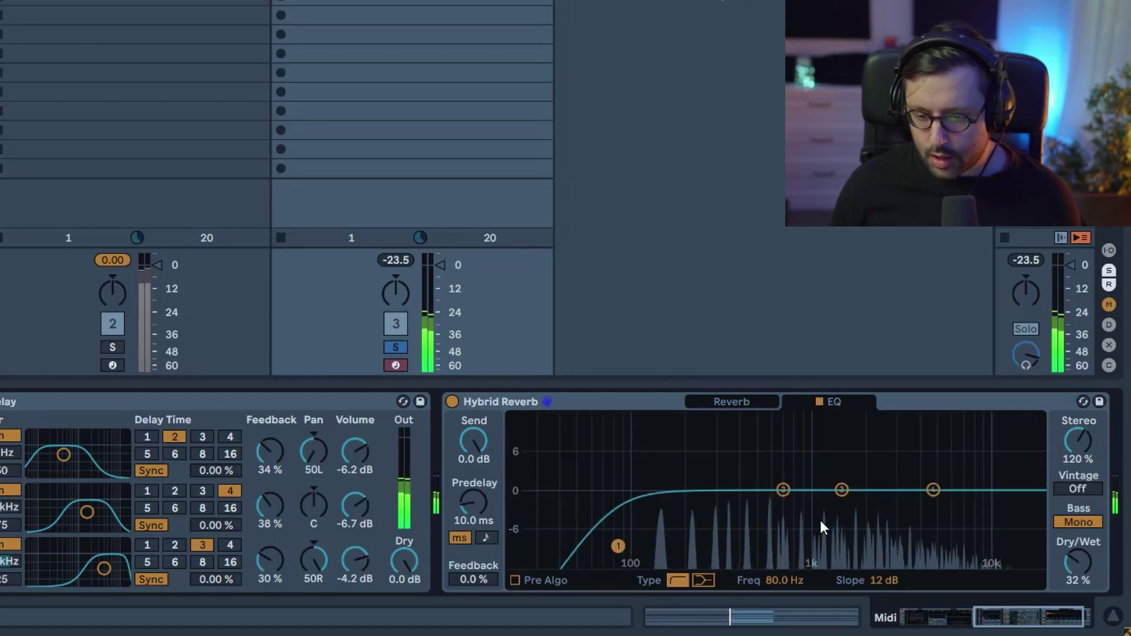
left_click_drag(934, 491, 922, 562)
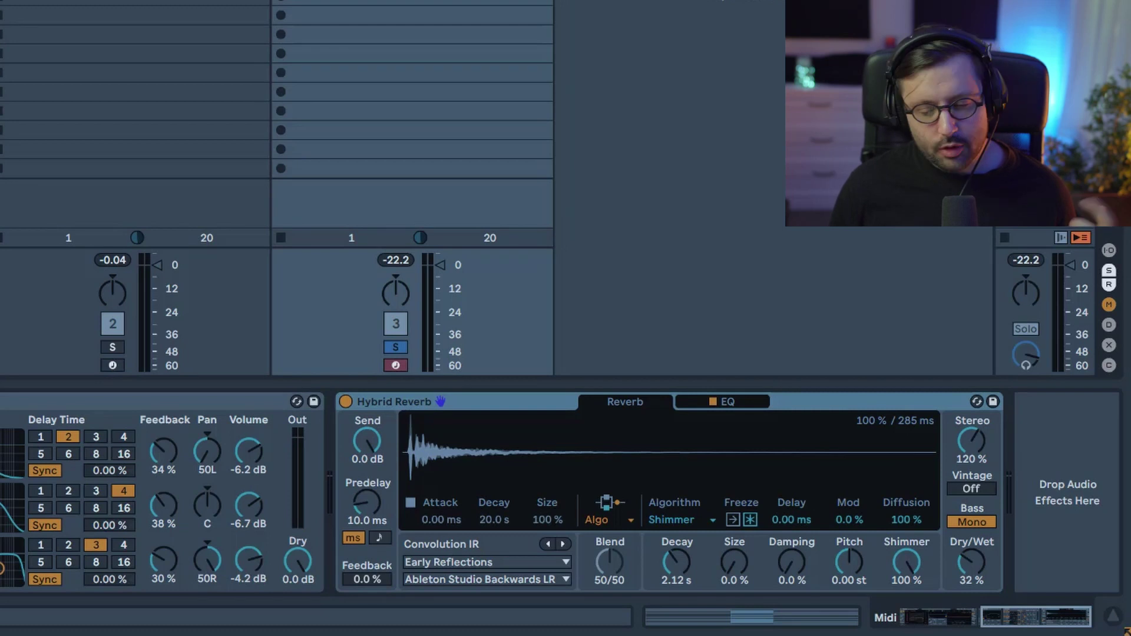
Insert a Drum Buss after the reverb in Medium mode with Drive at 20 %.
key("Return")
key("space")
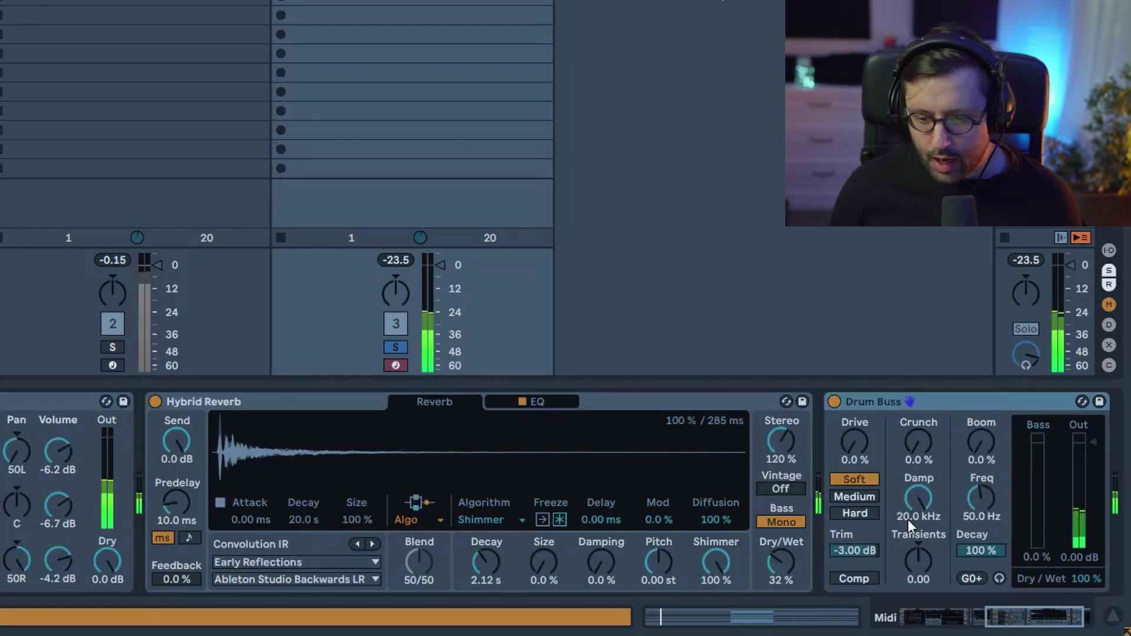
left_click(854, 497)
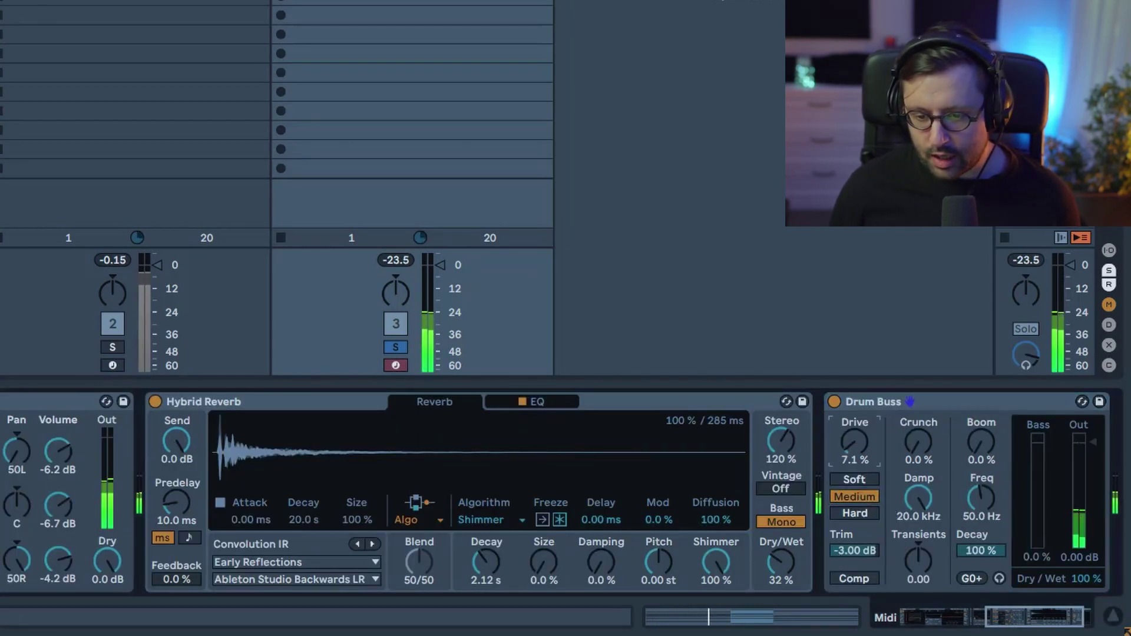
left_click_drag(855, 443, 854, 426)
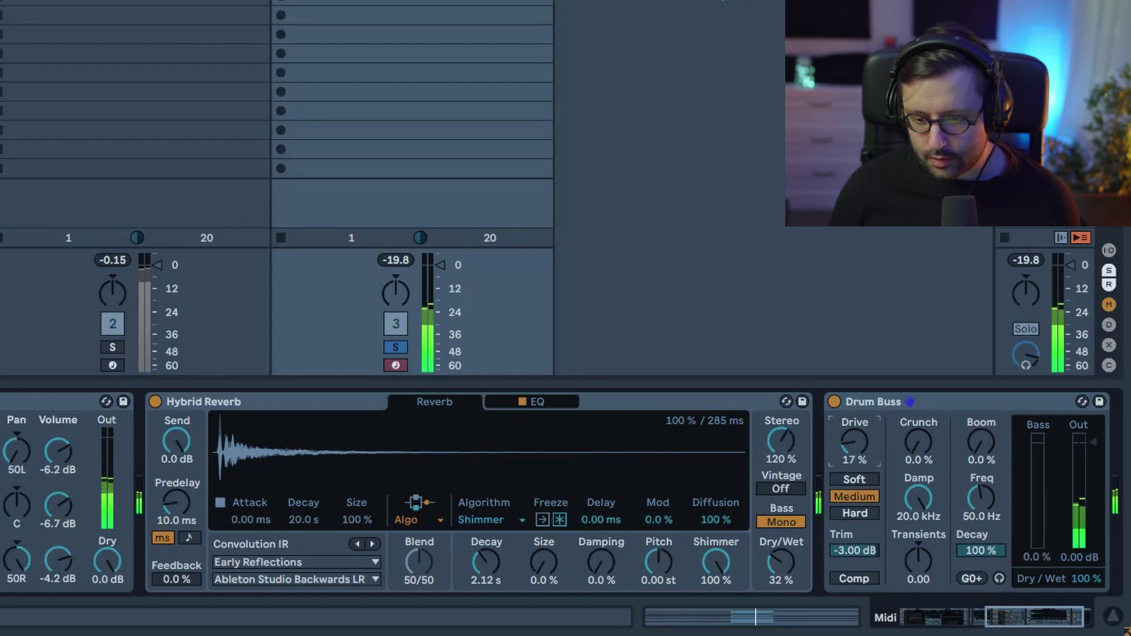
key("space")
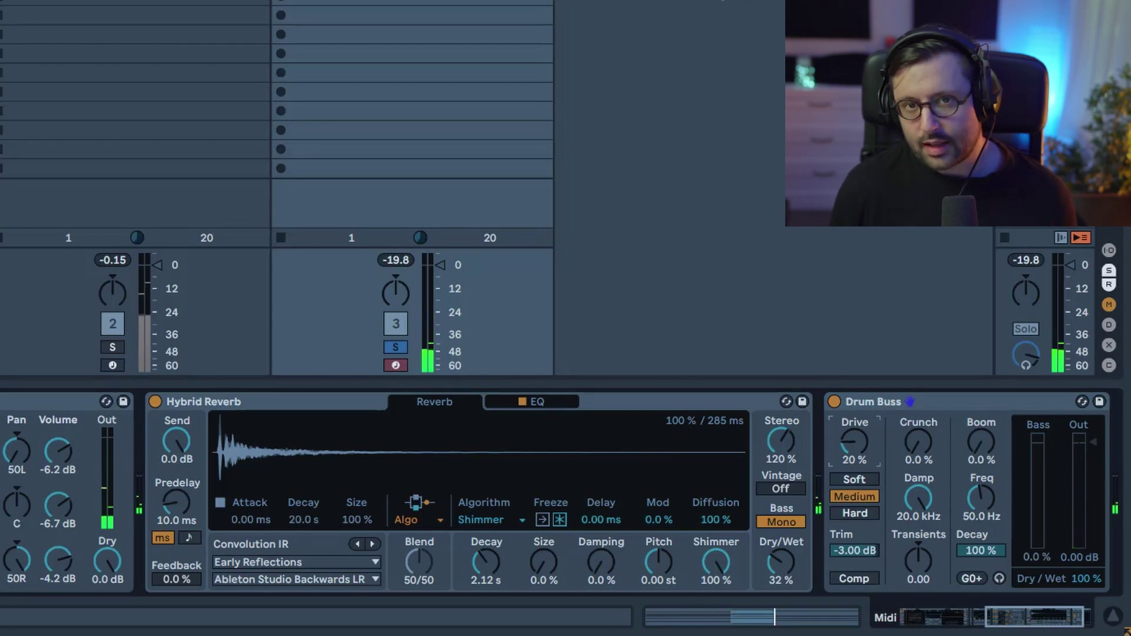
key("space")
Turn on Drum Buss compression, set Crunch to 65 % and Transients to -0.40.
left_click(855, 579)
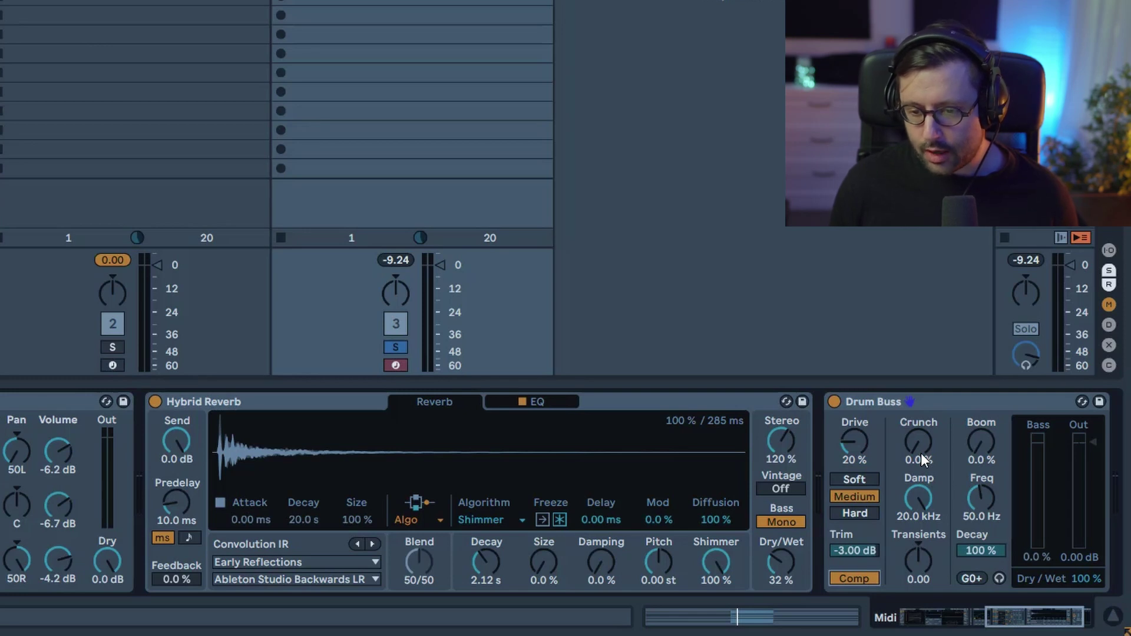
left_click_drag(922, 453, 921, 423)
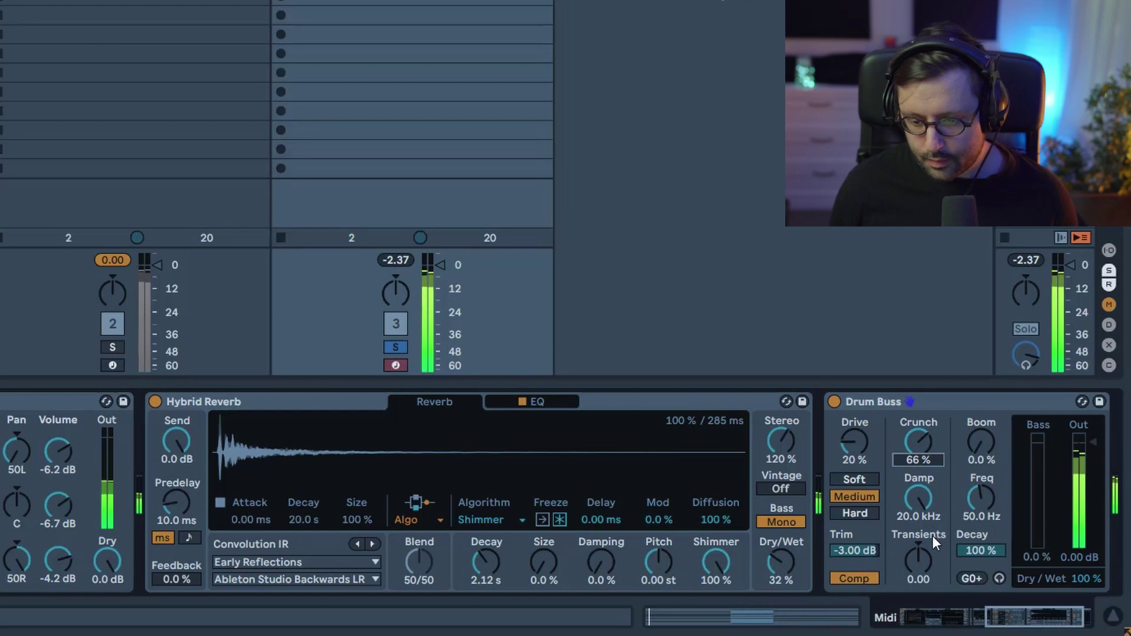
left_click_drag(910, 449, 911, 451)
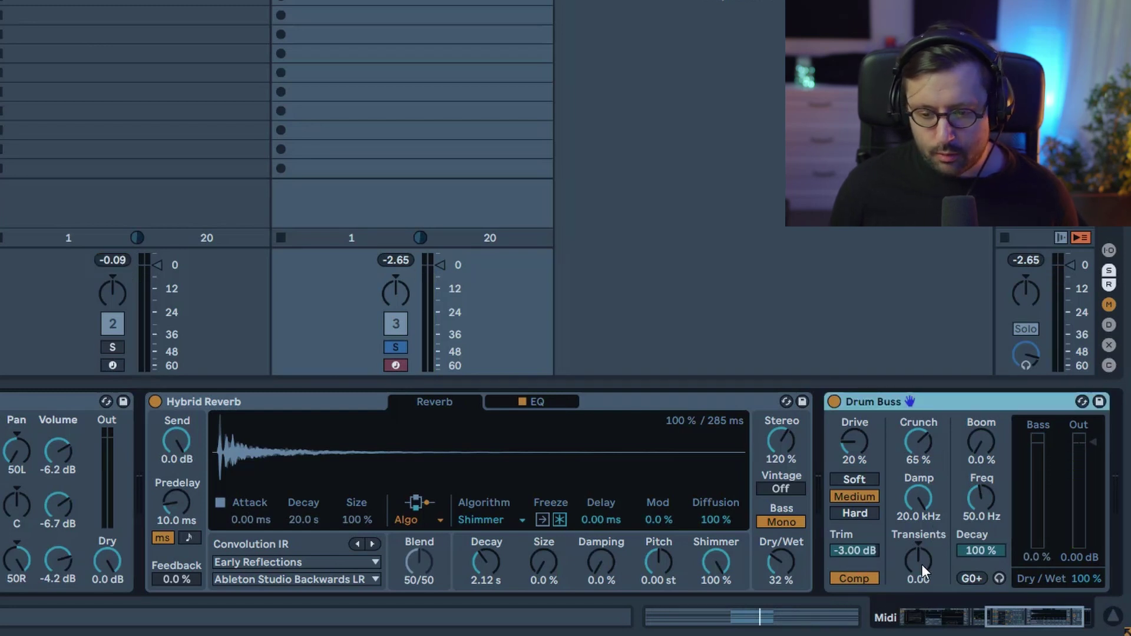
left_click_drag(921, 565, 921, 570)
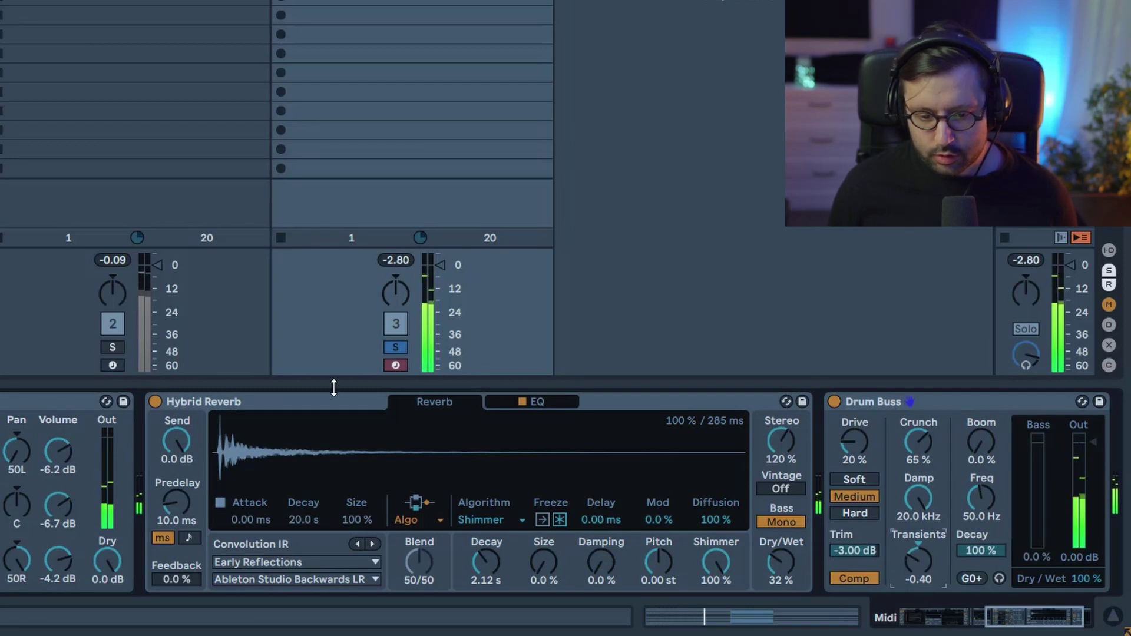
key("ctrl+alt+b")
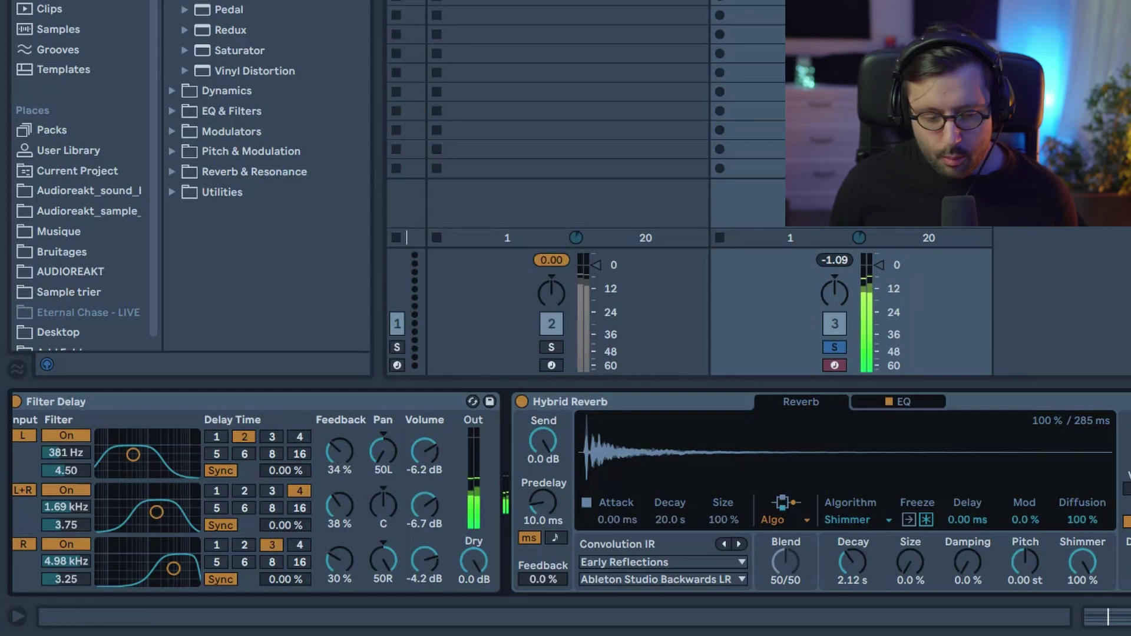
Enable Wavetable Filter 2 at 15.6 kHz with 14 % resonance, then A/B it off and on.
key("Left")
left_click(547, 422)
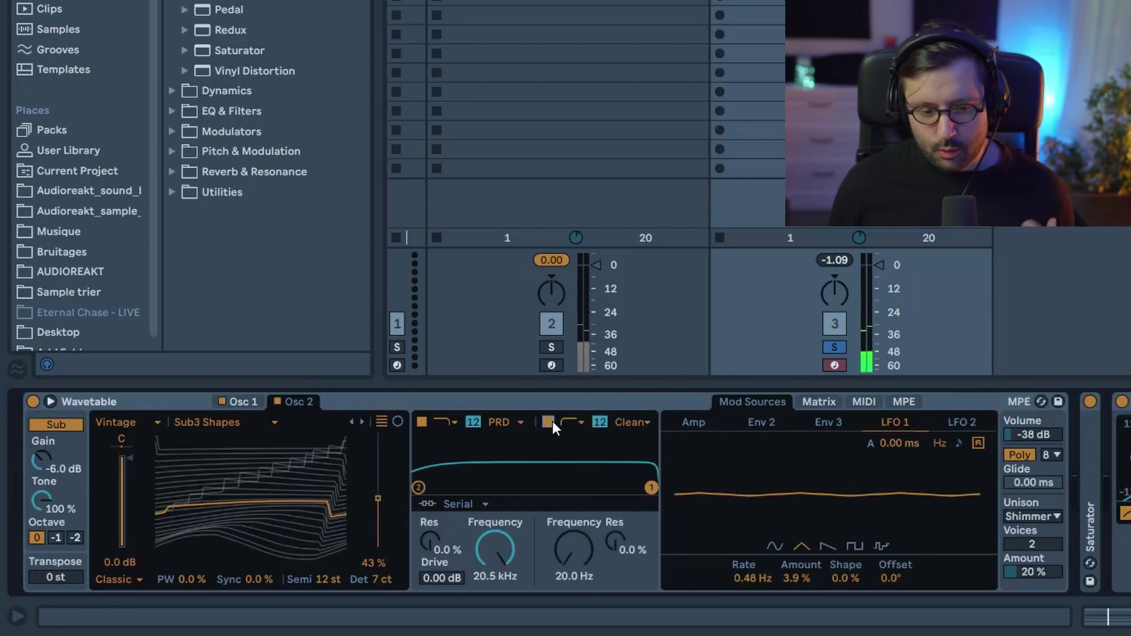
left_click_drag(574, 548, 574, 468)
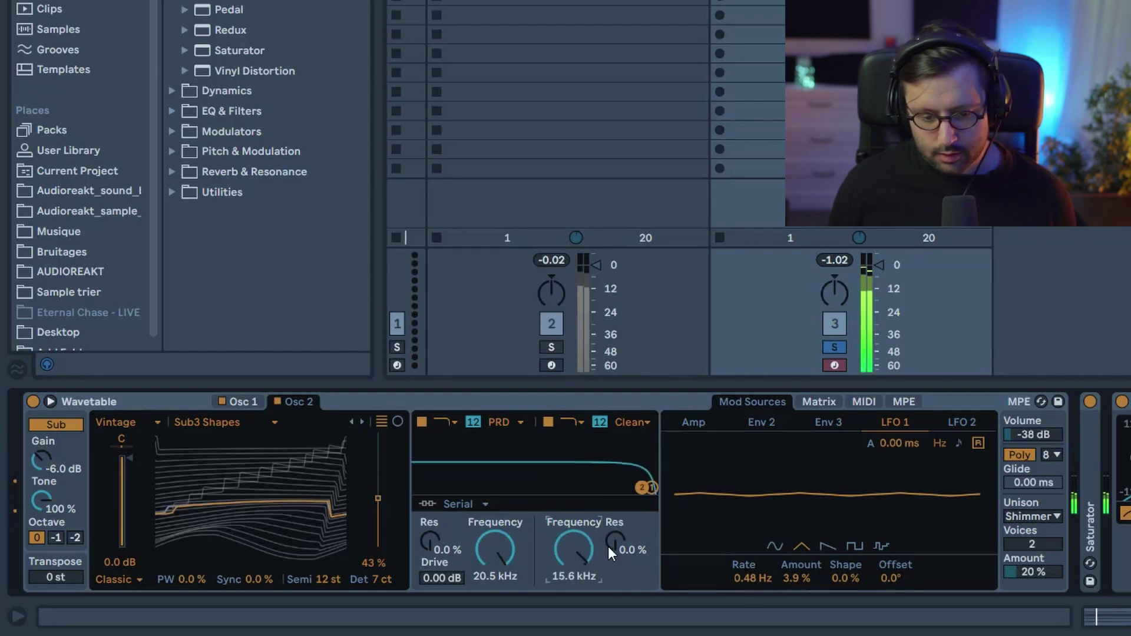
left_click_drag(614, 546, 613, 534)
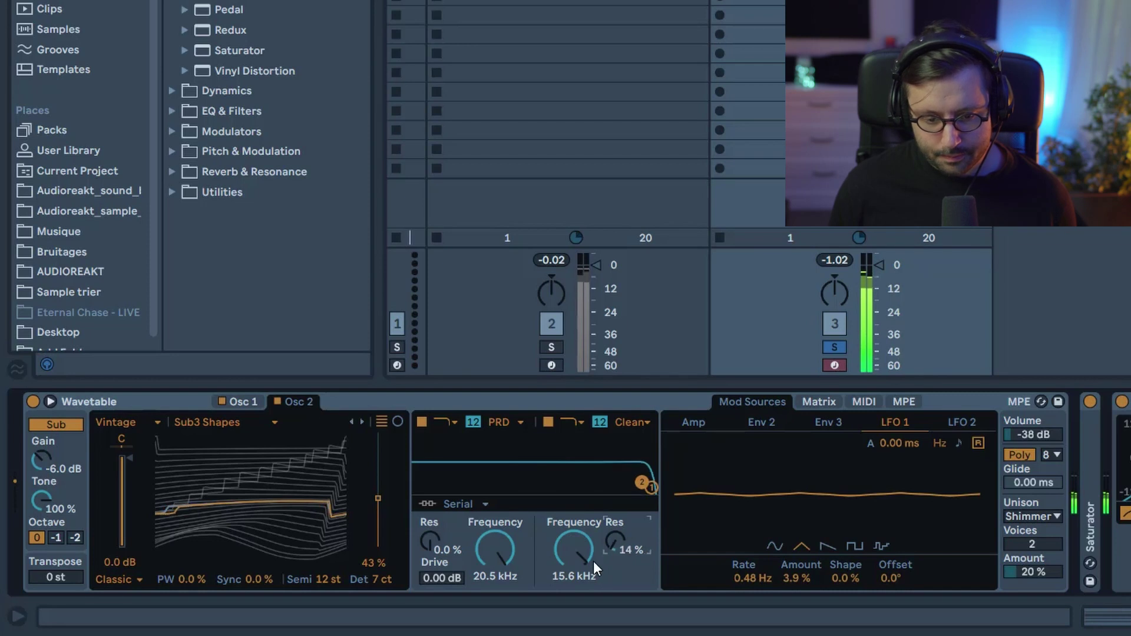
left_click(547, 422)
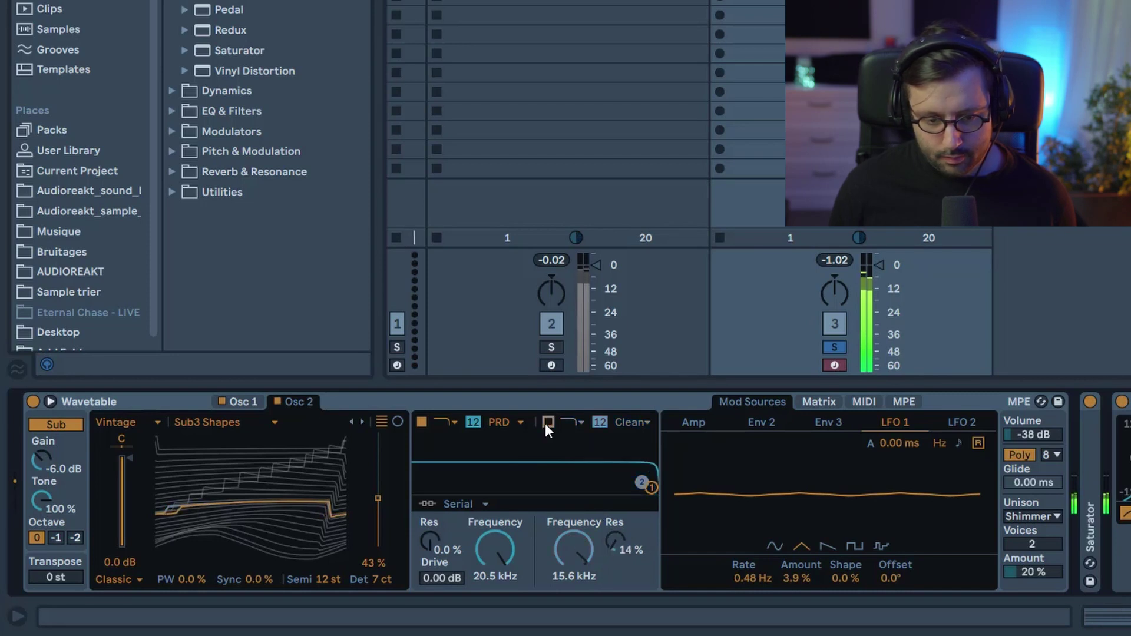
left_click(548, 422)
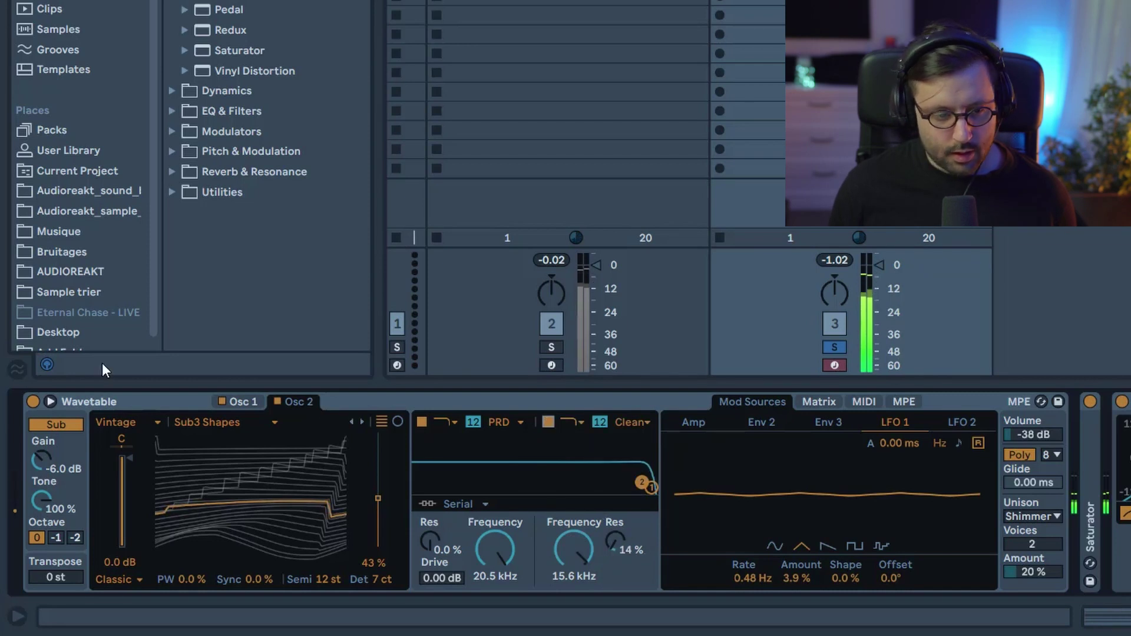